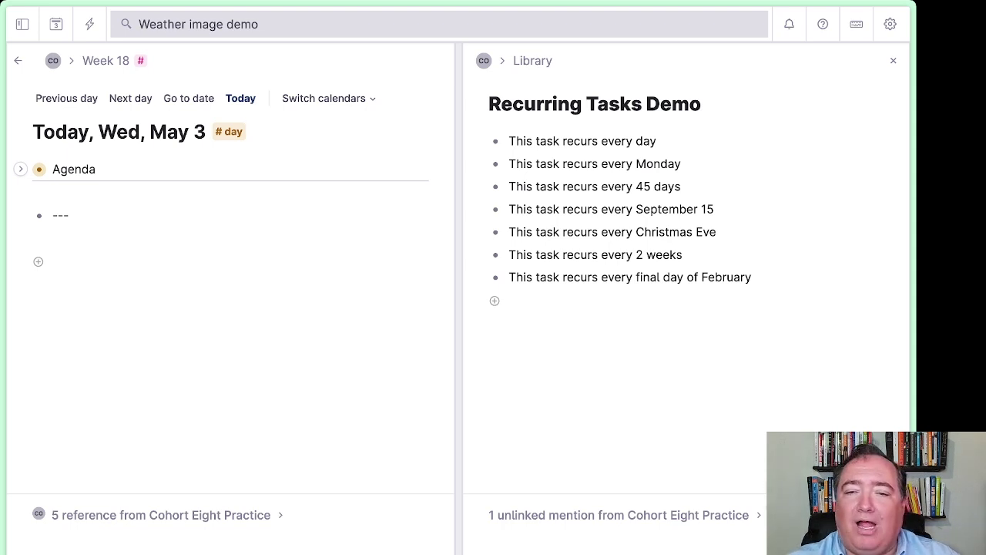
- Apply the recurring task tag to all seven tasks under Recurring Tasks Demo and expand them to show their fields
click(563, 143)
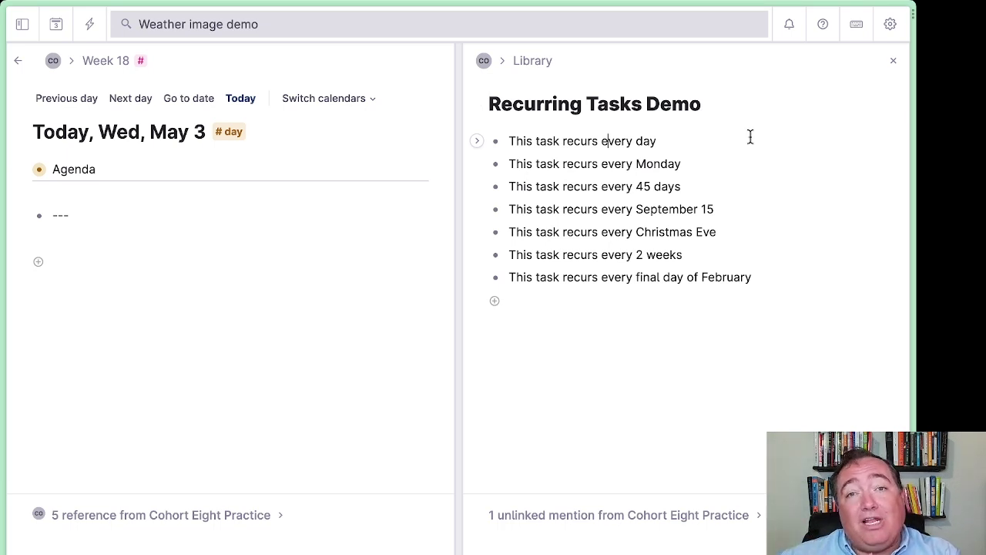
drag(750, 137, 508, 277)
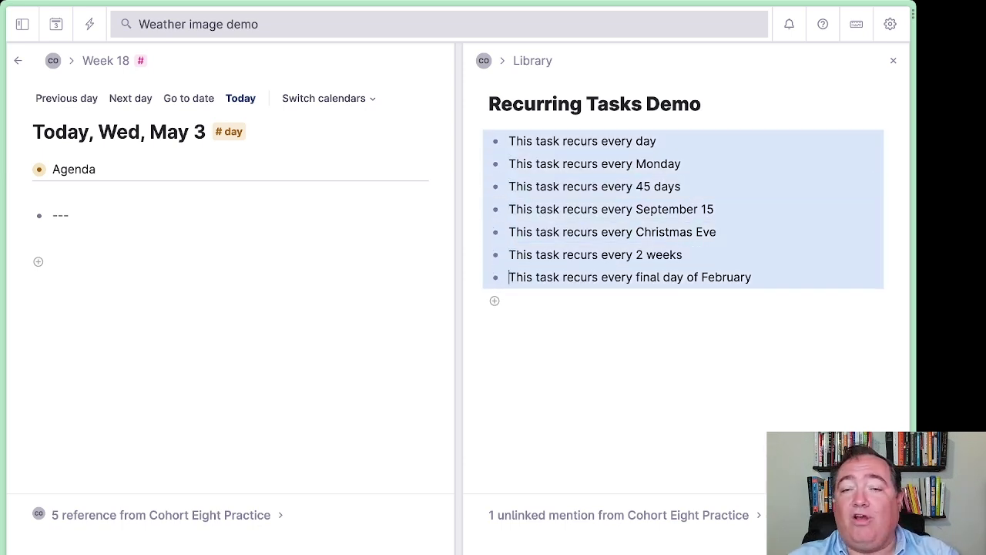
text(#re)
key(Return)
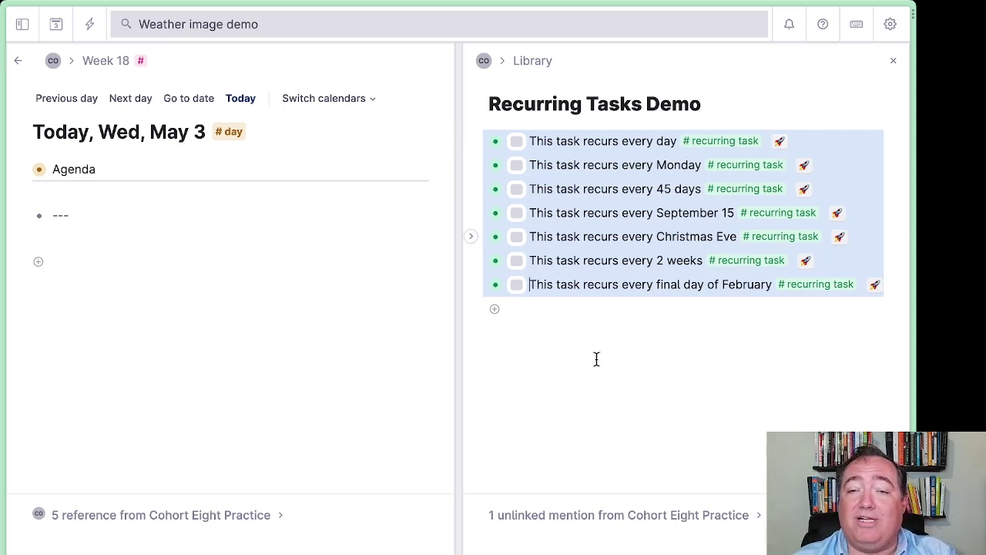
key(super+Down)
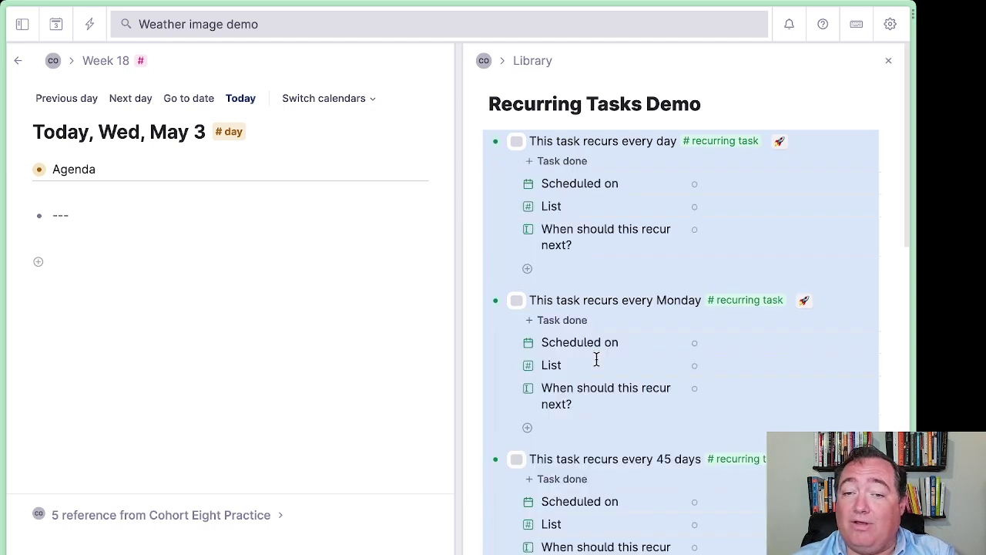
- Try to generate the scheduled date for the every-day task while its recurrence field is still empty
click(745, 254)
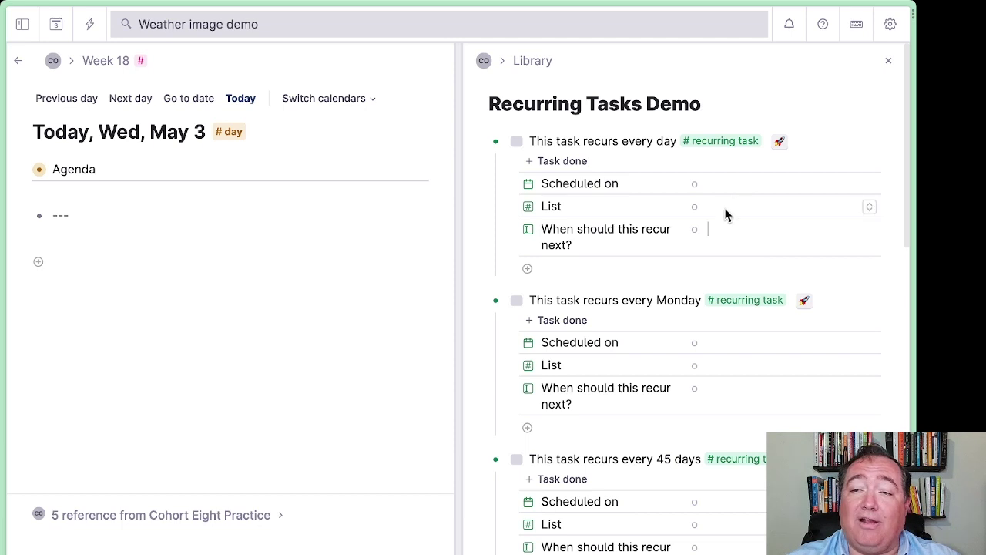
click(779, 145)
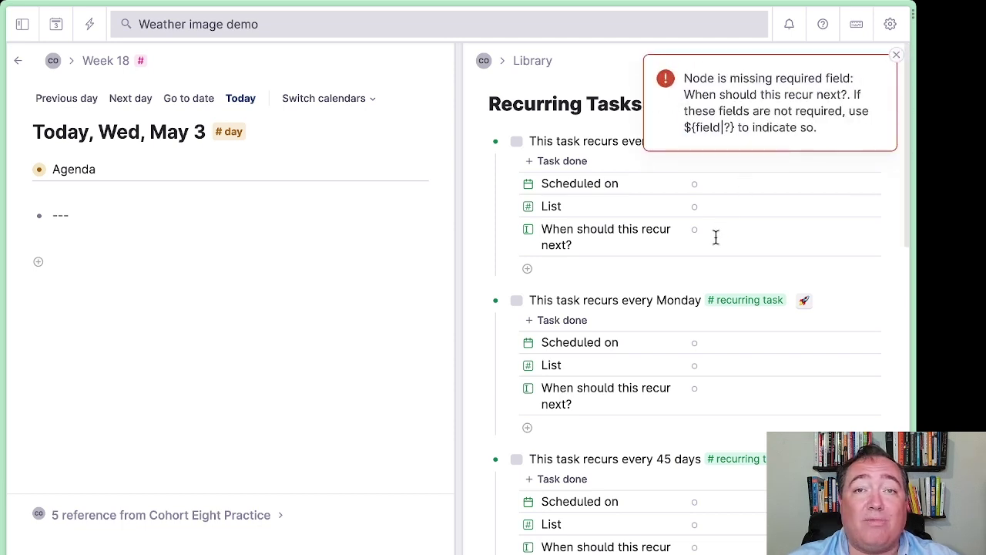
click(895, 55)
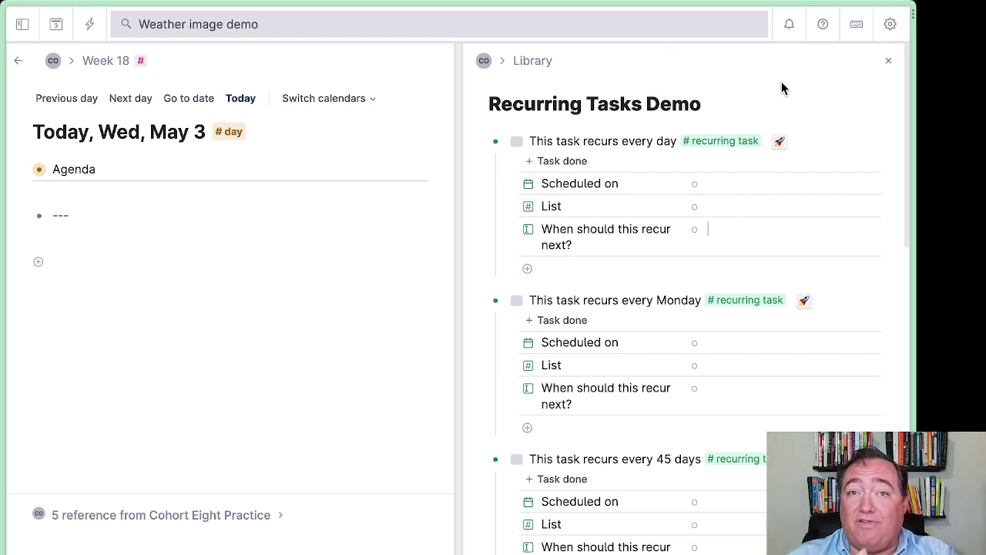
- Set "When should this recur next?" to "tomorrow" for the every-day task and "Monday" for the every-Monday task
text(tomorrow)
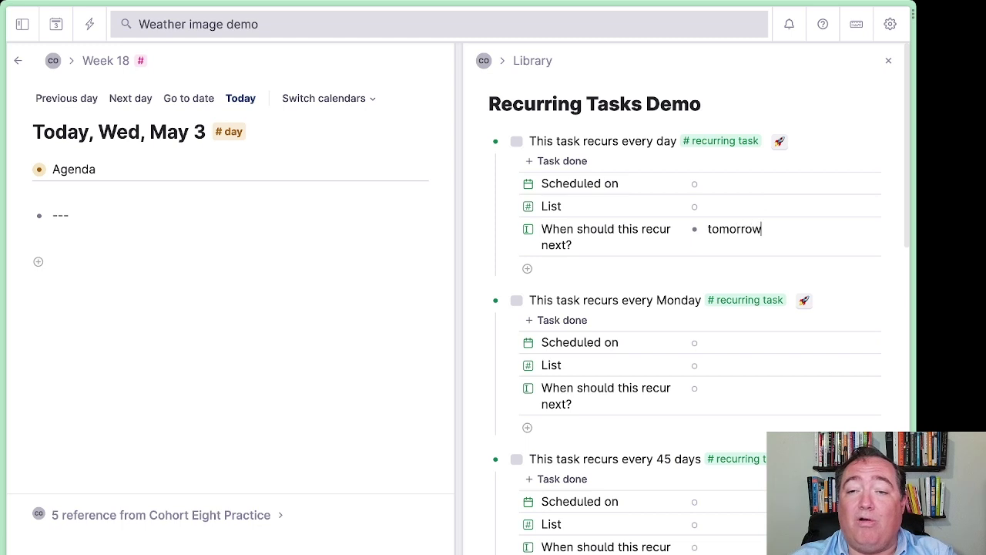
click(734, 401)
text(Monday)
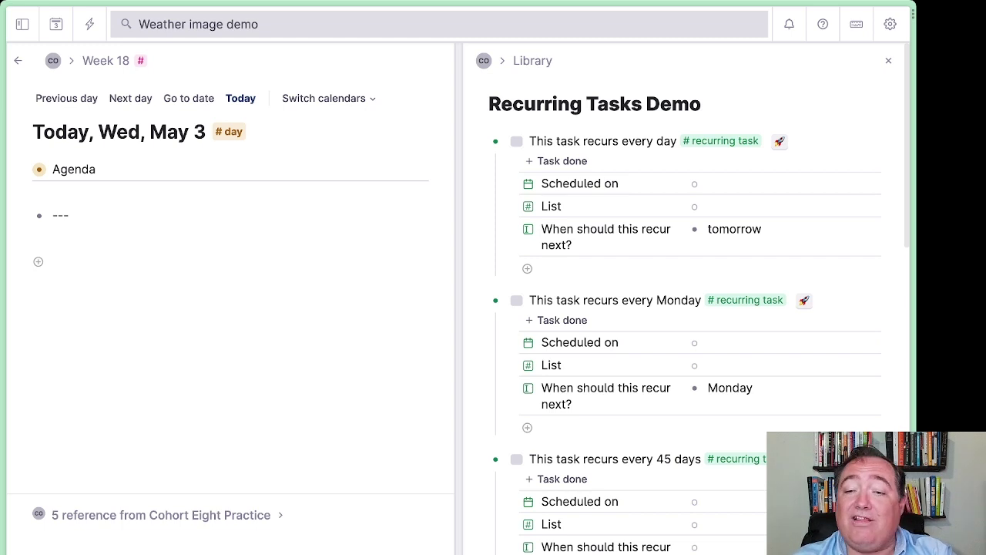
- Set the next recurrence to "in 45 days" for the 45-day task and "September 15" for the September 15 task
scroll(722, 432, down, 4)
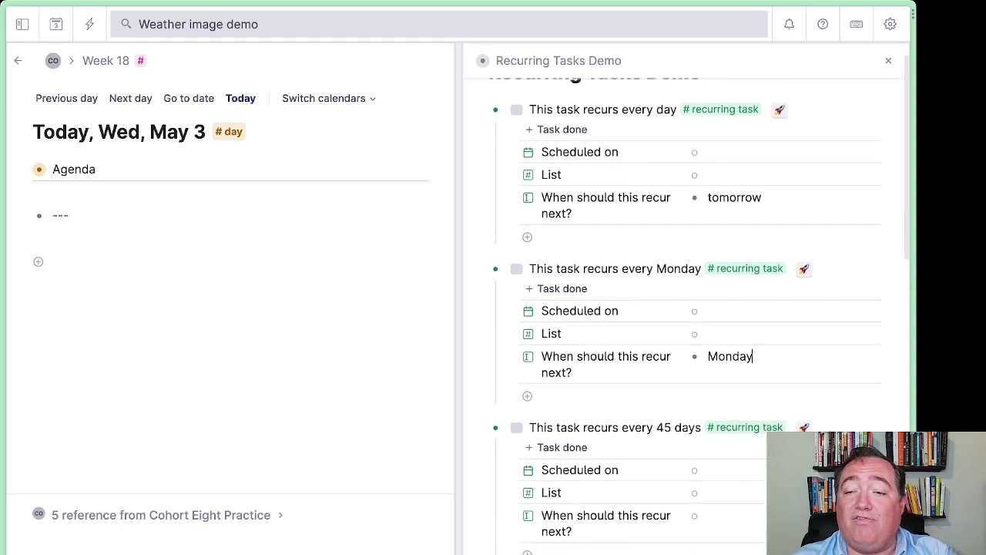
click(737, 409)
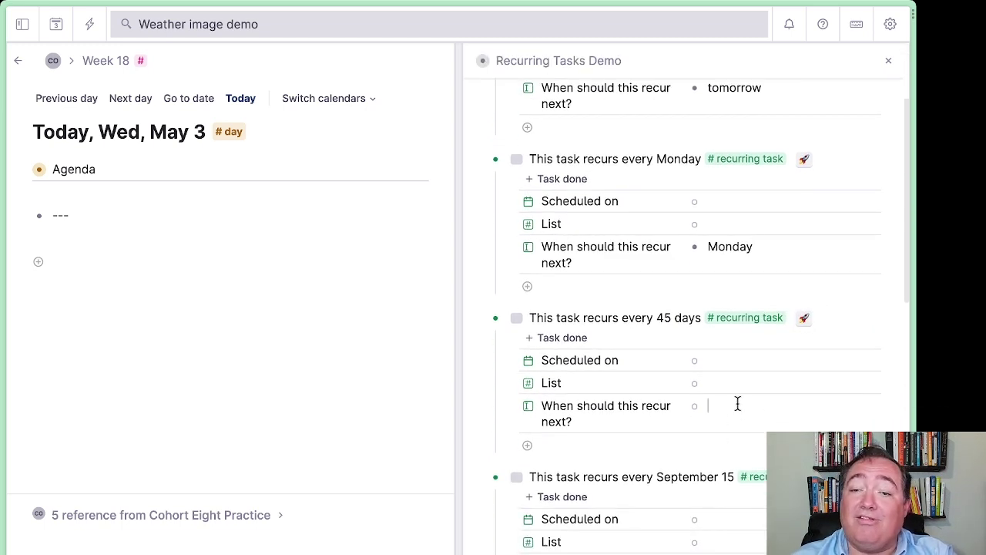
text(in 45 days)
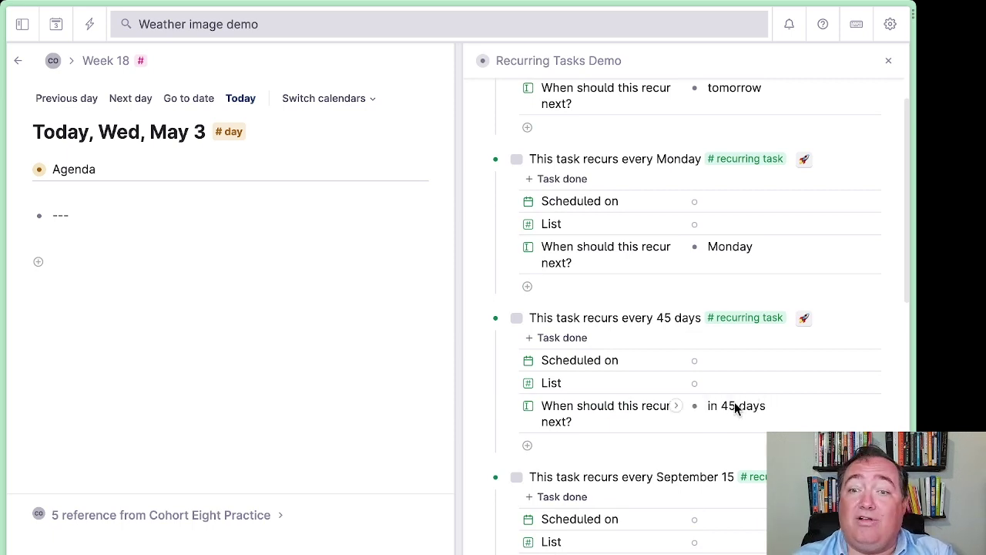
scroll(734, 403, down, 4)
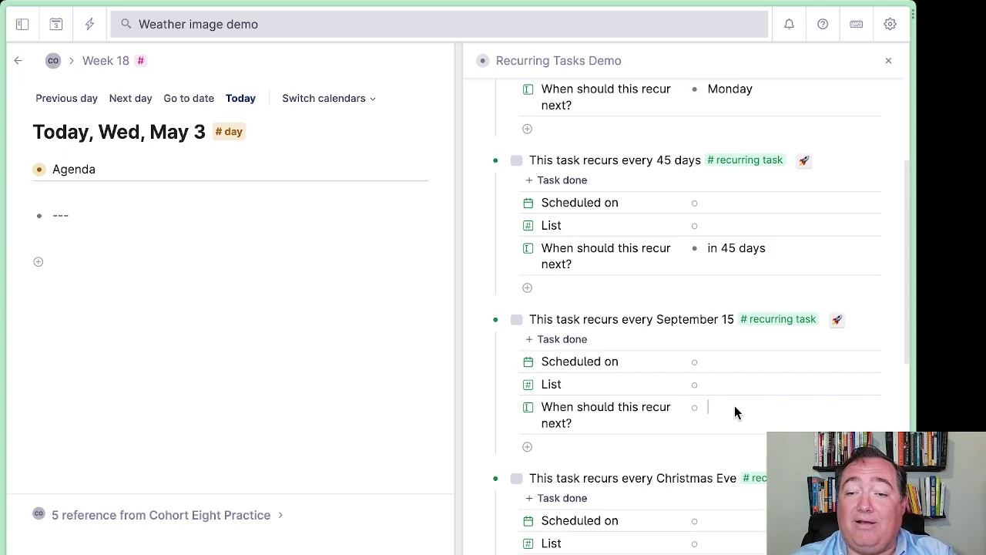
click(734, 408)
text(Sept)
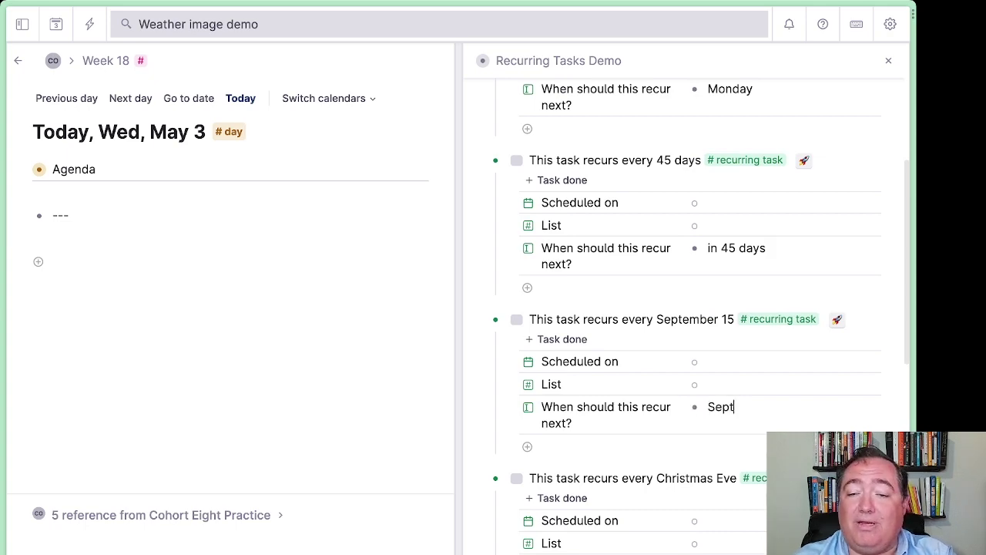
text(ember 15)
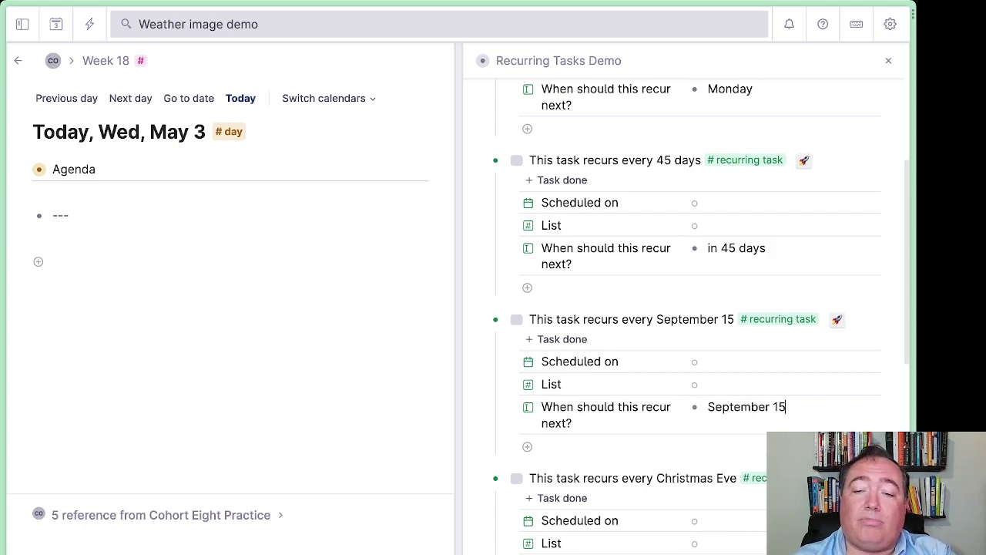
- Set the next recurrence to "Christmas Eve" for the Christmas Eve task and "in 2 weeks" for the two-week task
scroll(721, 440, down, 6)
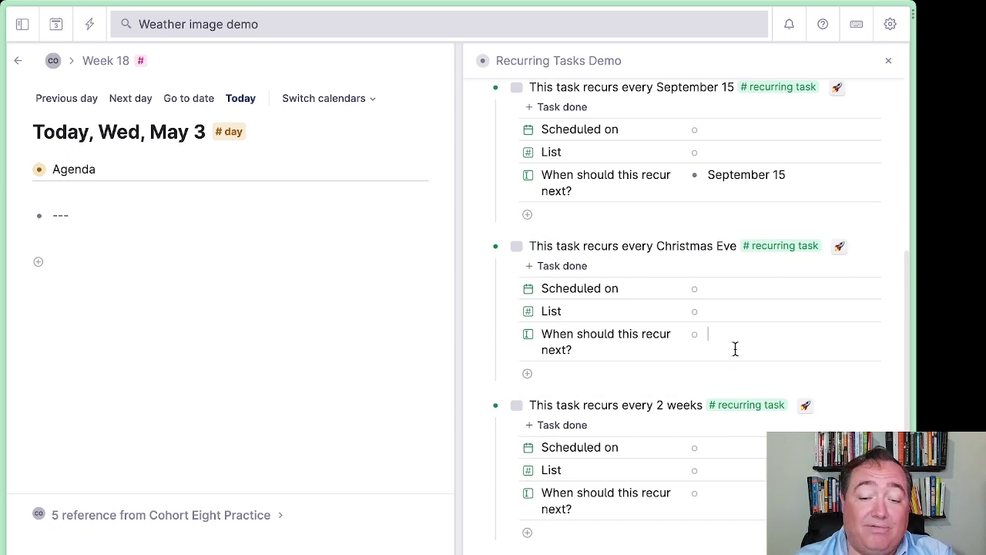
click(735, 349)
text(Christmas)
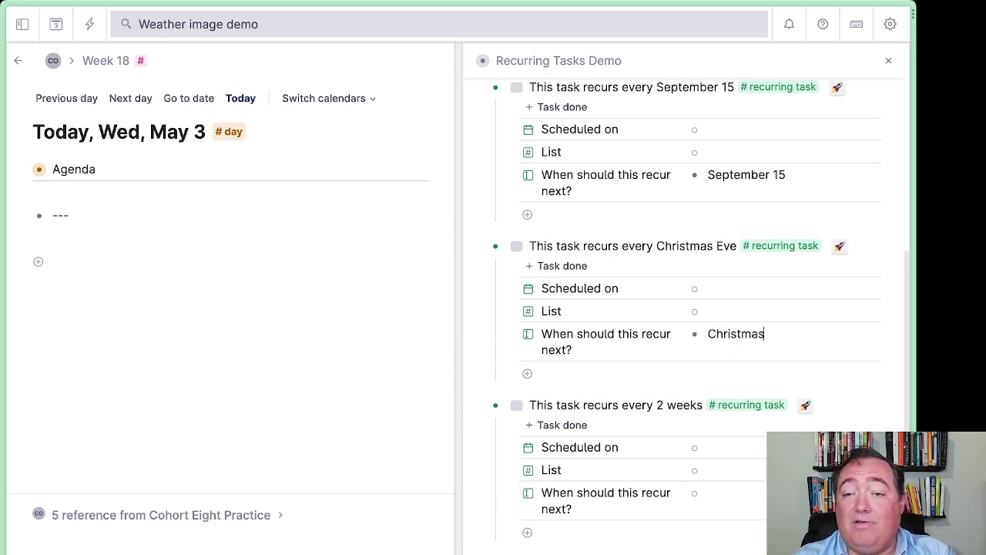
text( Eve)
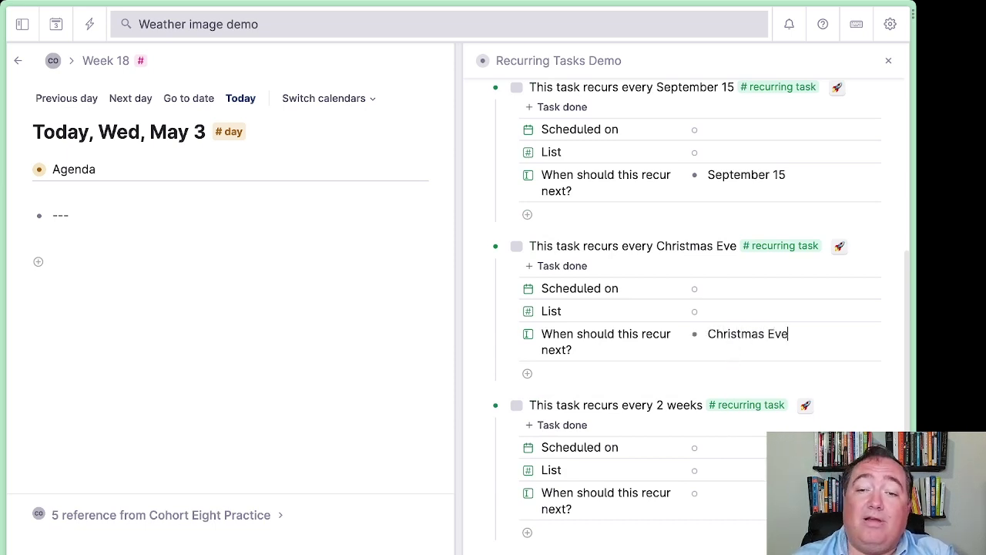
click(725, 501)
text(in 2 weeks)
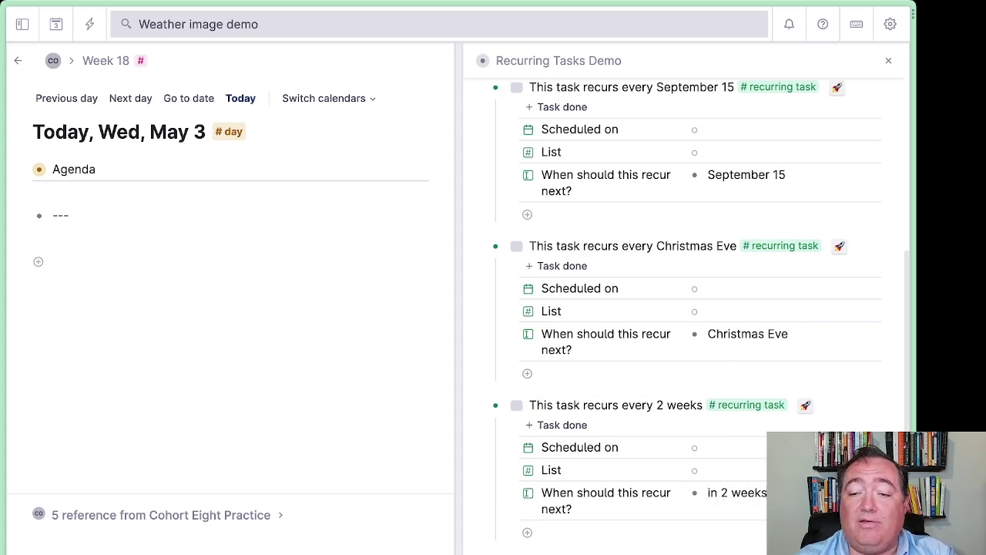
- Set the next recurrence of the last task to "the final day of February"
scroll(738, 478, down, 3)
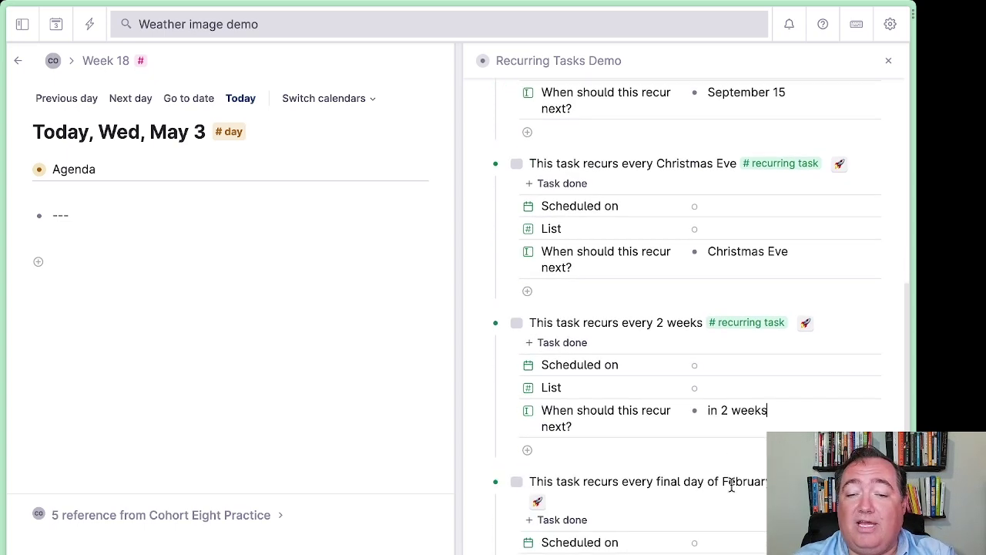
scroll(723, 513, down, 5)
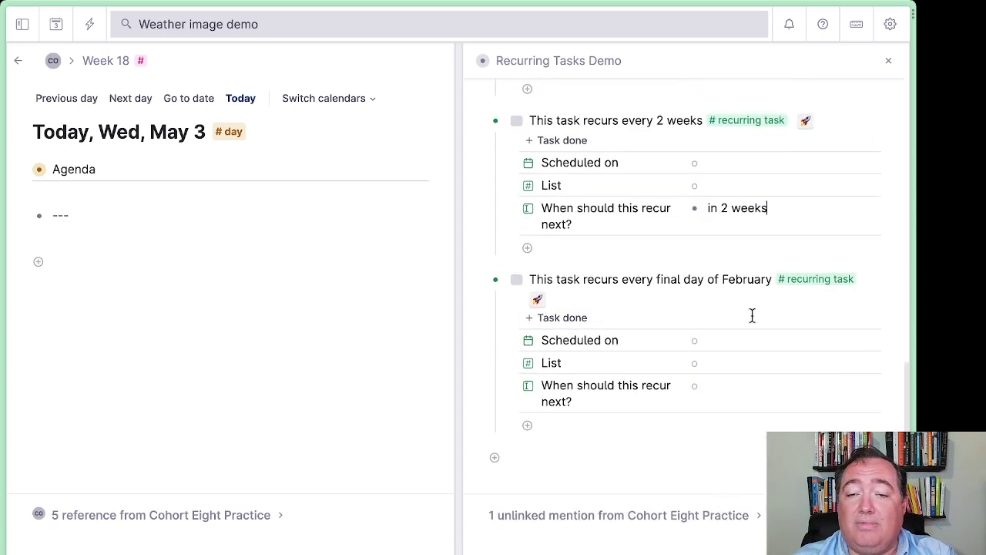
click(744, 378)
text(th)
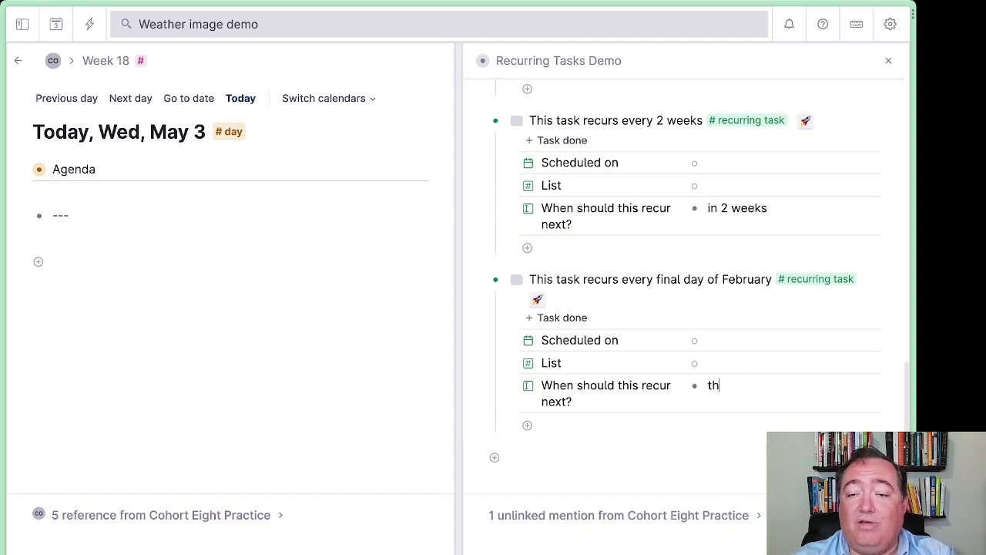
text(e final day of February)
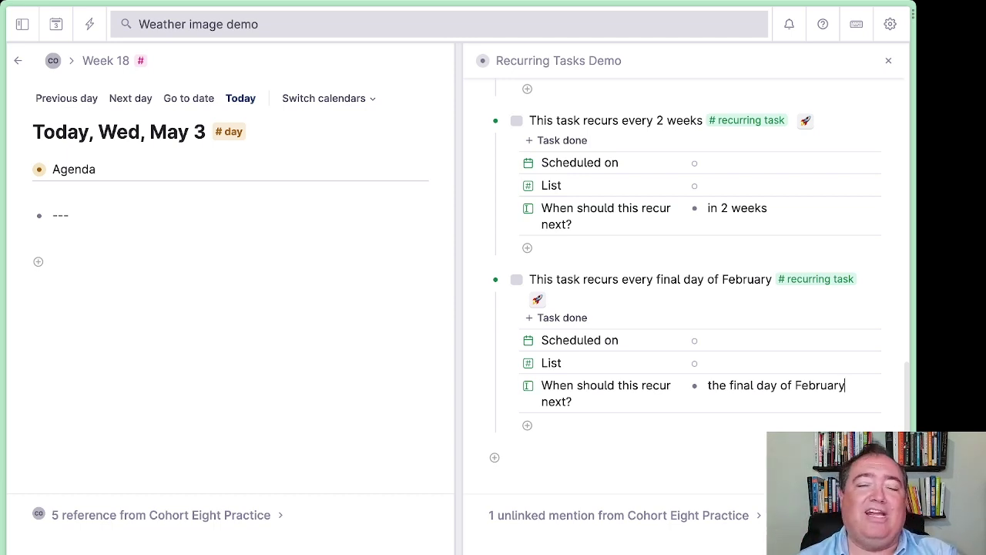
- Generate the scheduled dates for the final-day-of-February task and the two-week task from their recurrence text
click(536, 302)
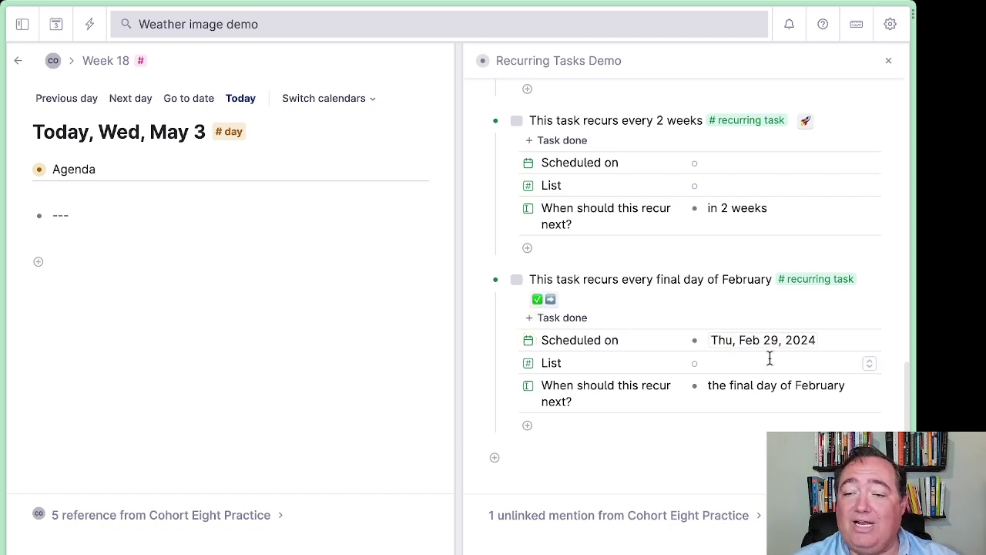
scroll(746, 367, up, 4)
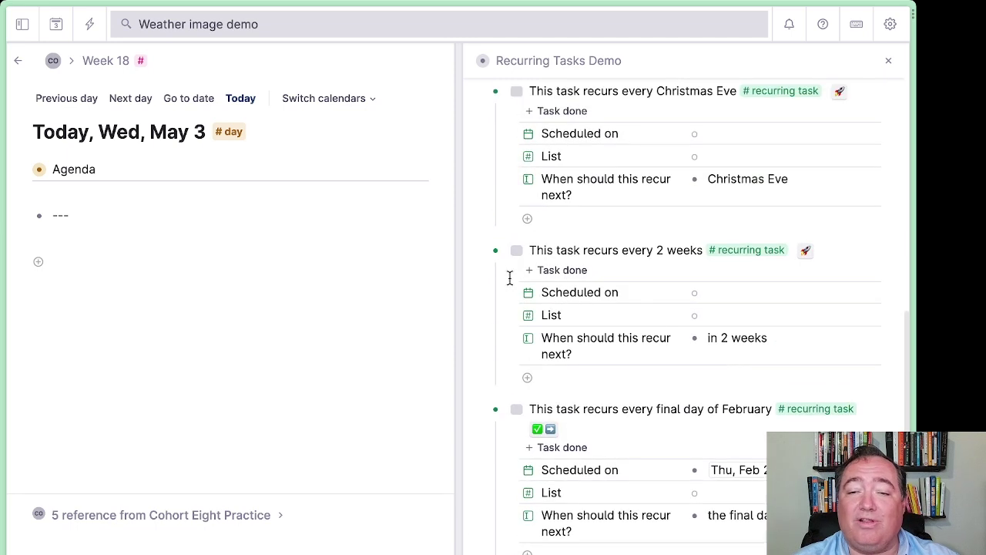
click(806, 252)
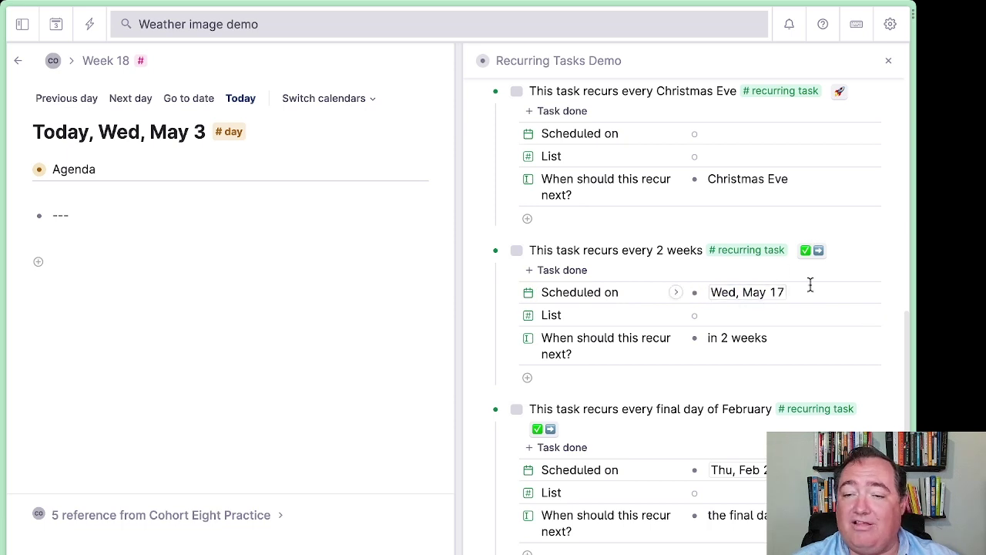
- Generate the scheduled dates for the Christmas Eve task and the September 15 task
scroll(810, 284, up, 3)
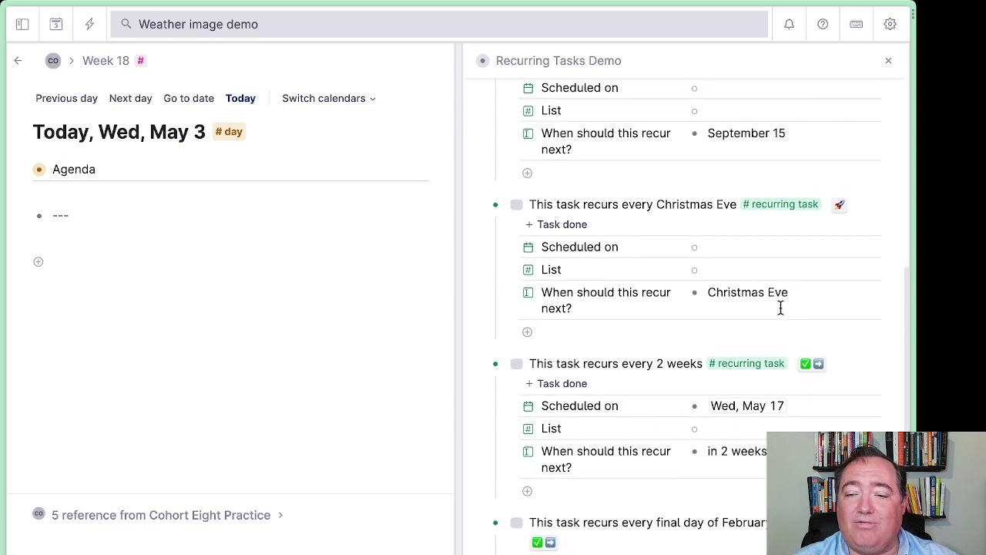
click(839, 204)
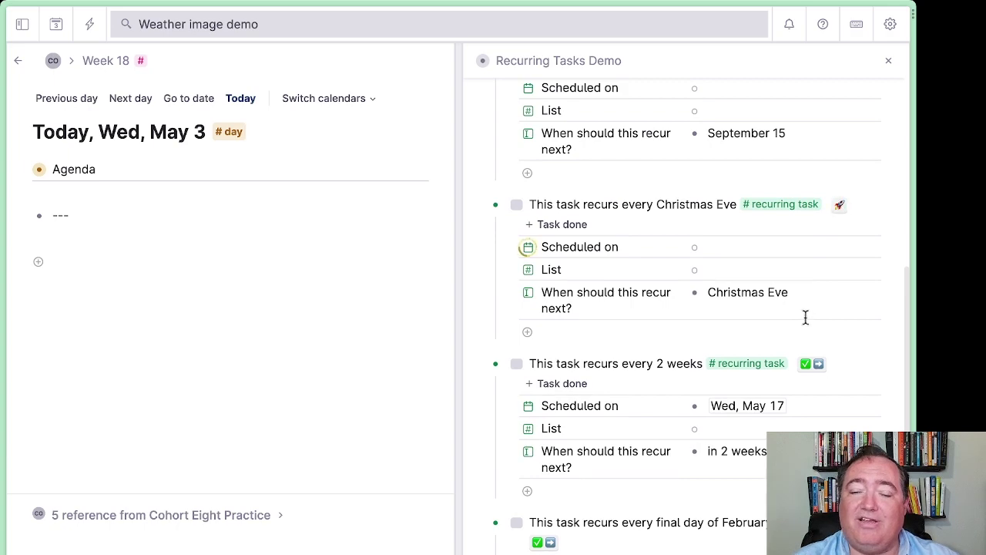
scroll(789, 325, up, 1)
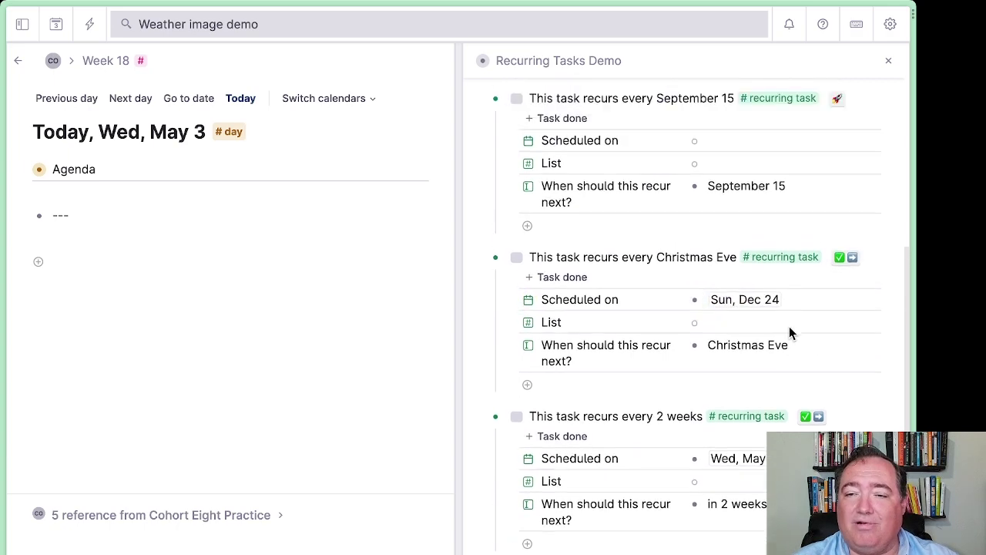
scroll(789, 326, up, 4)
click(838, 301)
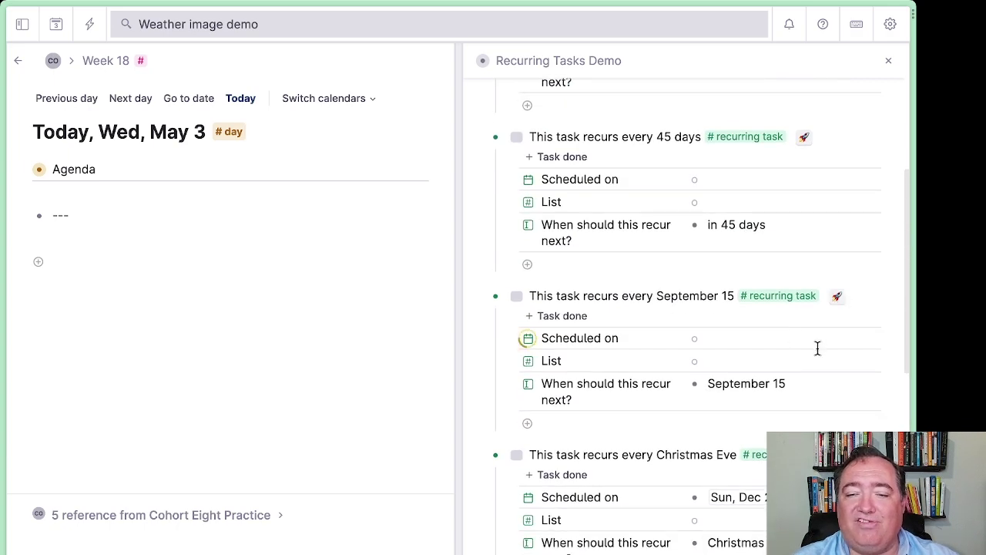
- Generate the scheduled dates for the 45-day task and the every-Monday task
scroll(807, 363, up, 1)
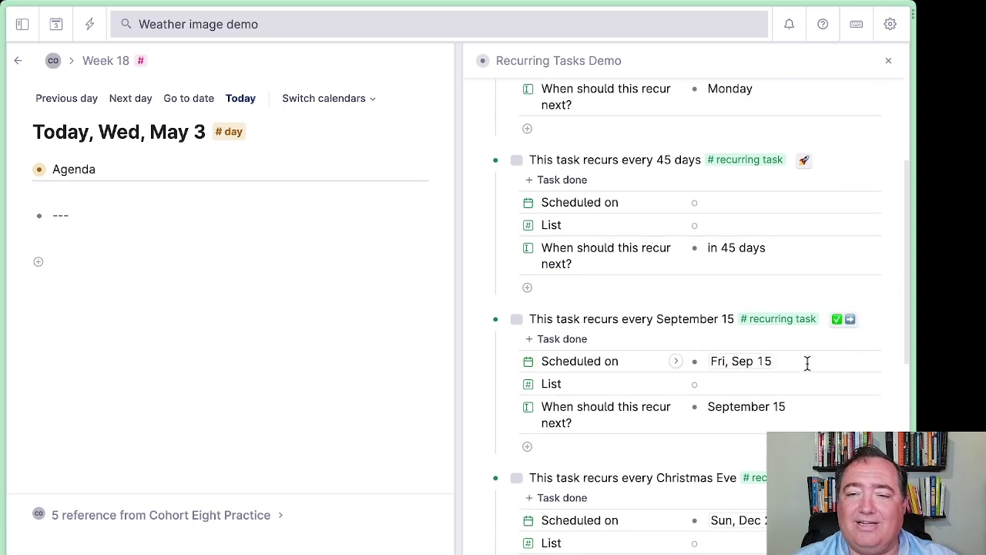
scroll(807, 363, up, 3)
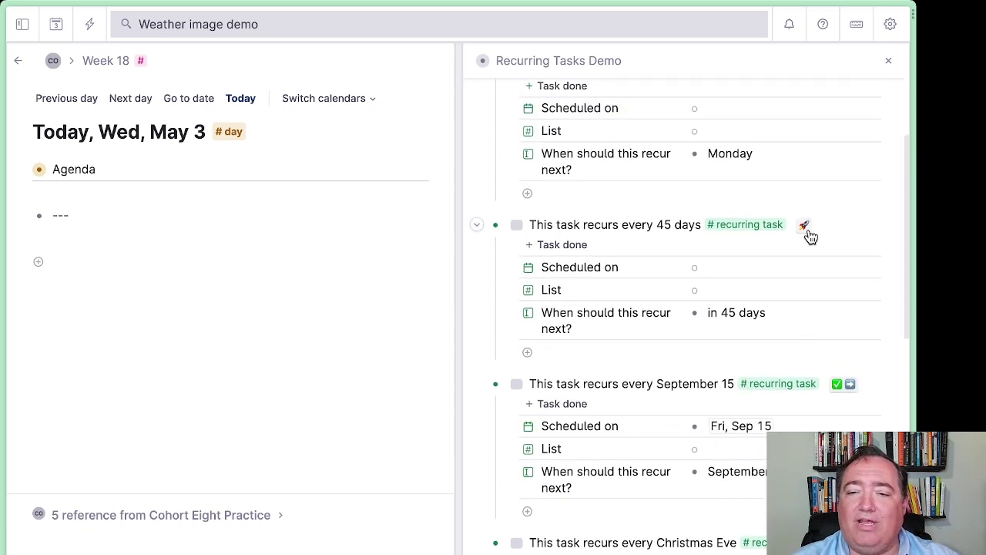
click(808, 230)
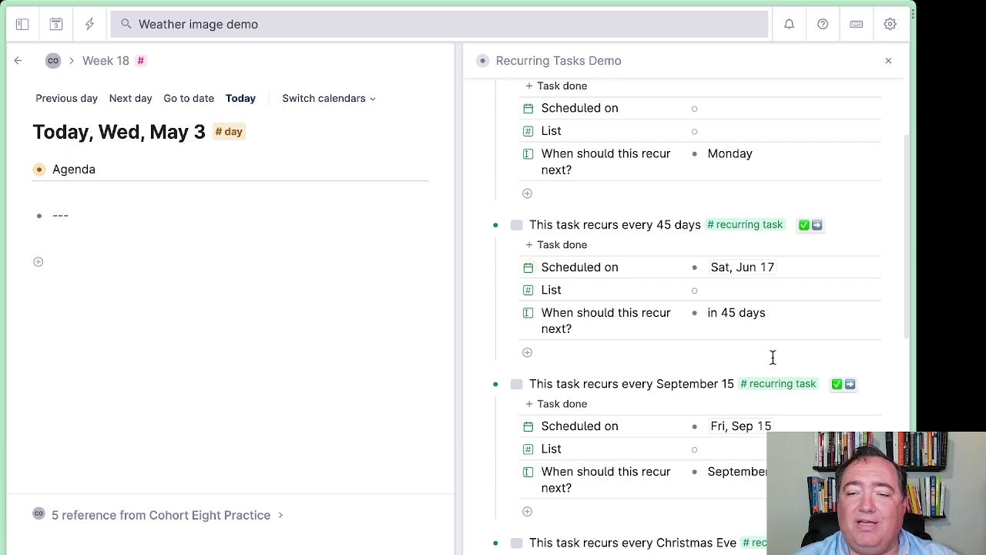
scroll(773, 354, up, 5)
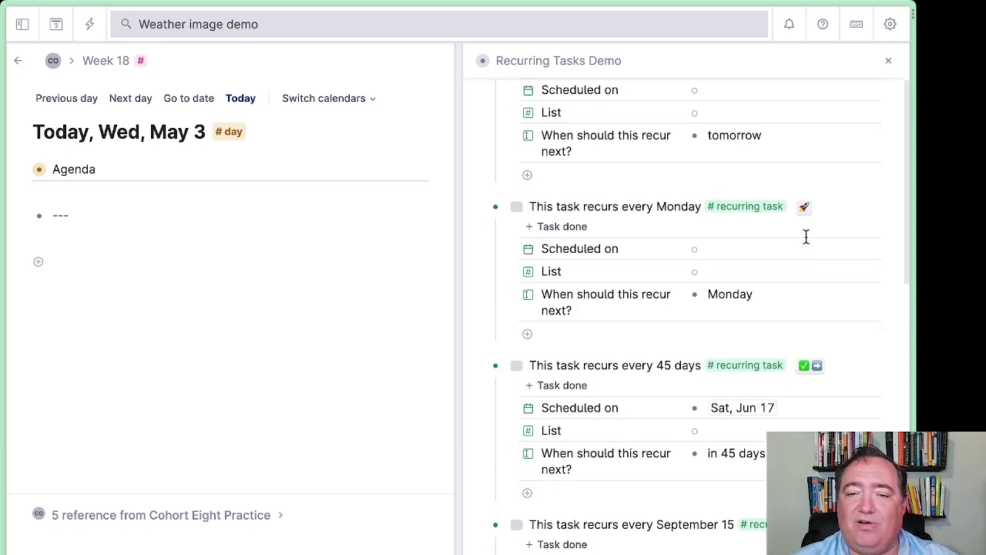
click(804, 208)
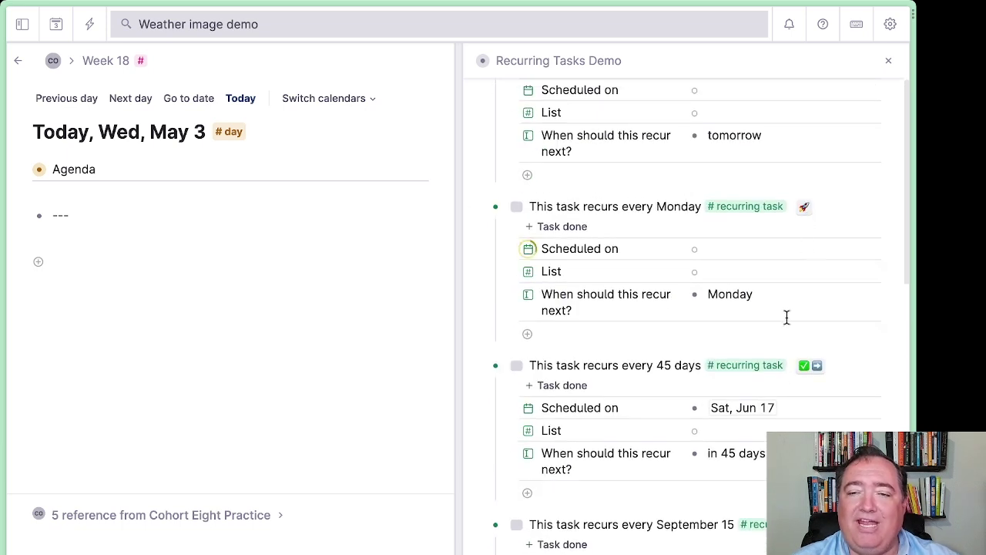
- Generate the scheduled date for the every-day task from its recurrence text
scroll(784, 319, up, 3)
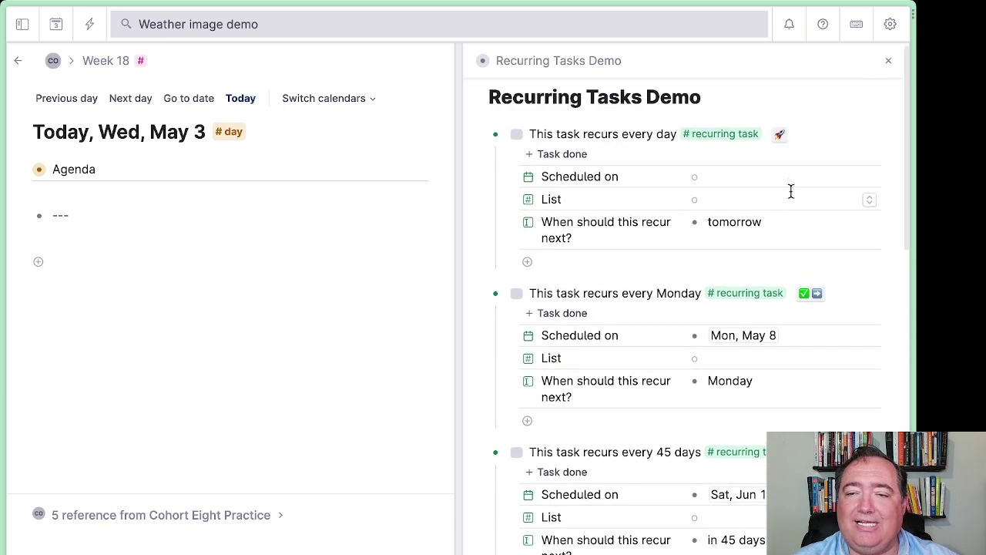
click(779, 135)
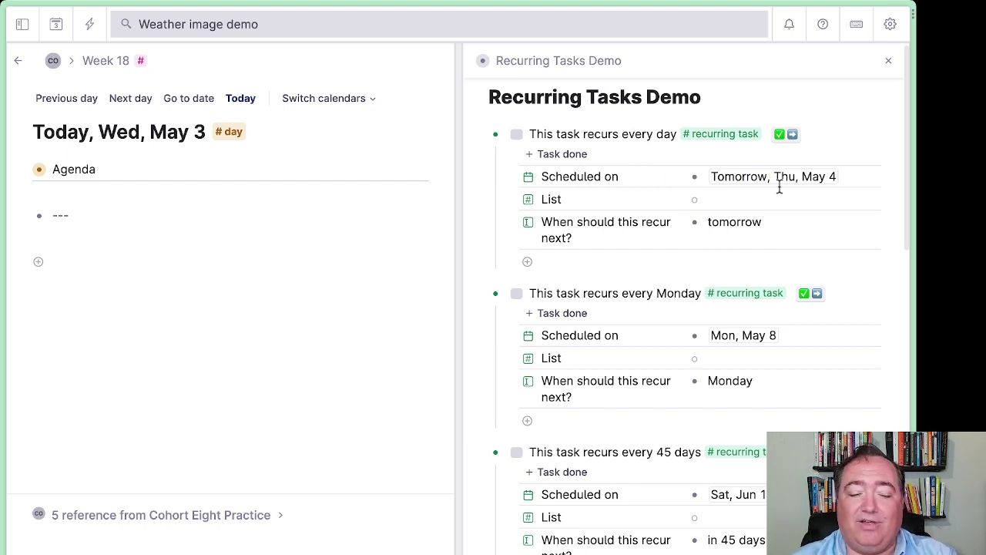
- Collapse all the sibling tasks in the Recurring Tasks Demo list and have the whole list selected
key(ctrl+k)
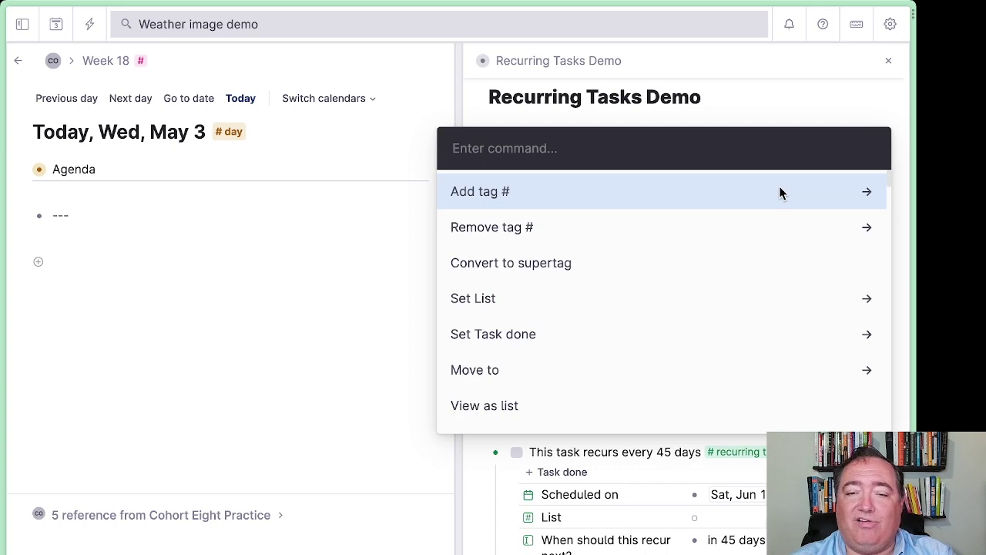
text(chi)
key(BackSpace)
key(BackSpace)
key(BackSpace)
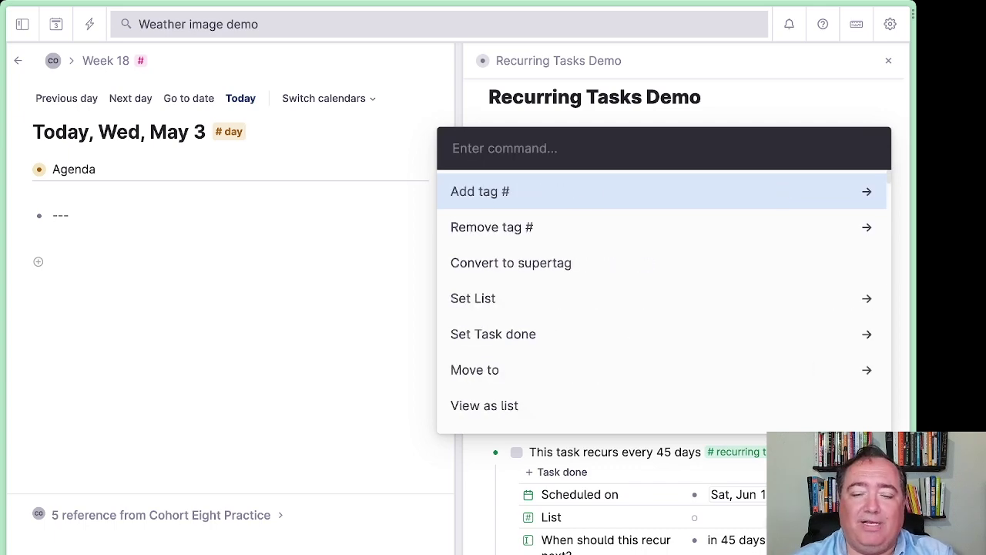
text(sib)
key(Down)
key(Return)
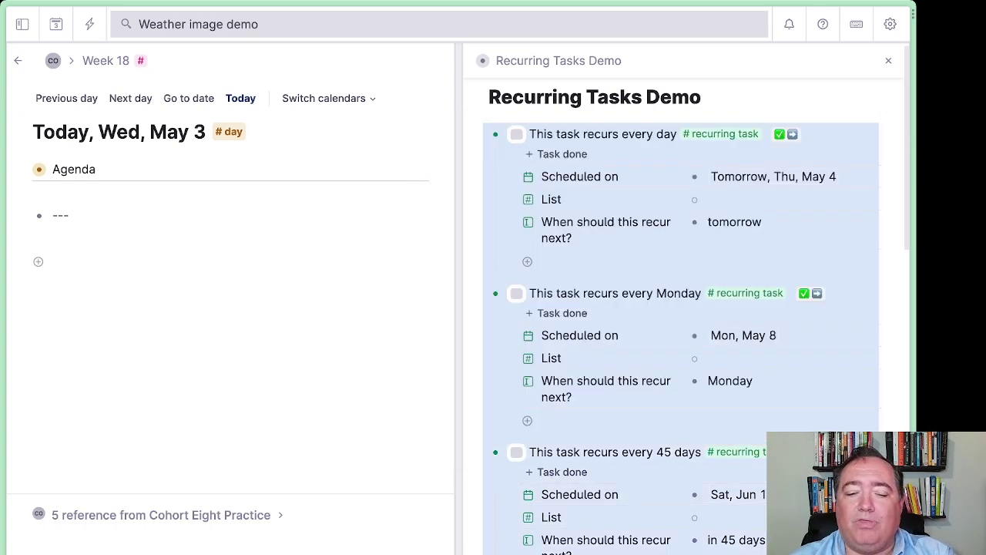
- Copy the selected recurring tasks and paste them as references into today's page below the divider
key(ctrl+c)
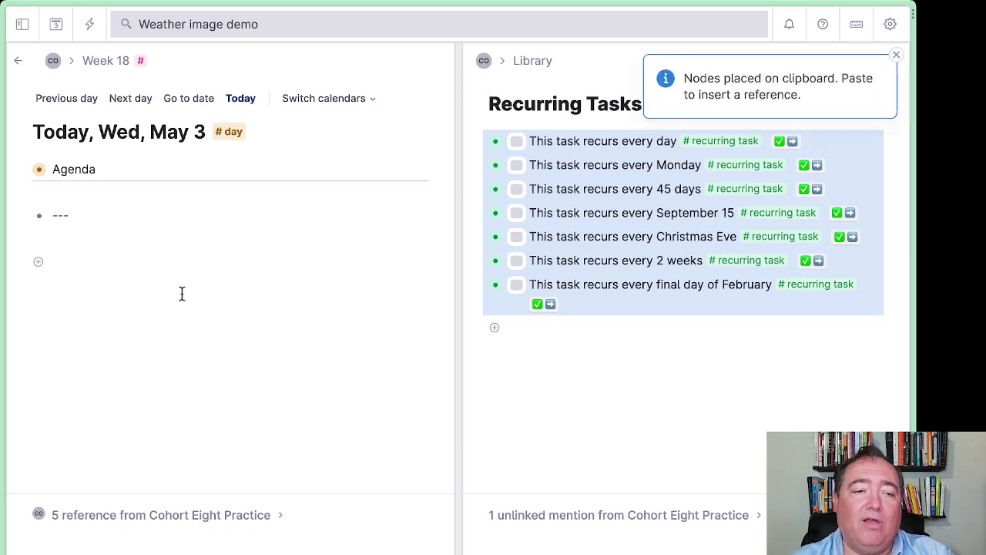
click(132, 264)
key(ctrl+v)
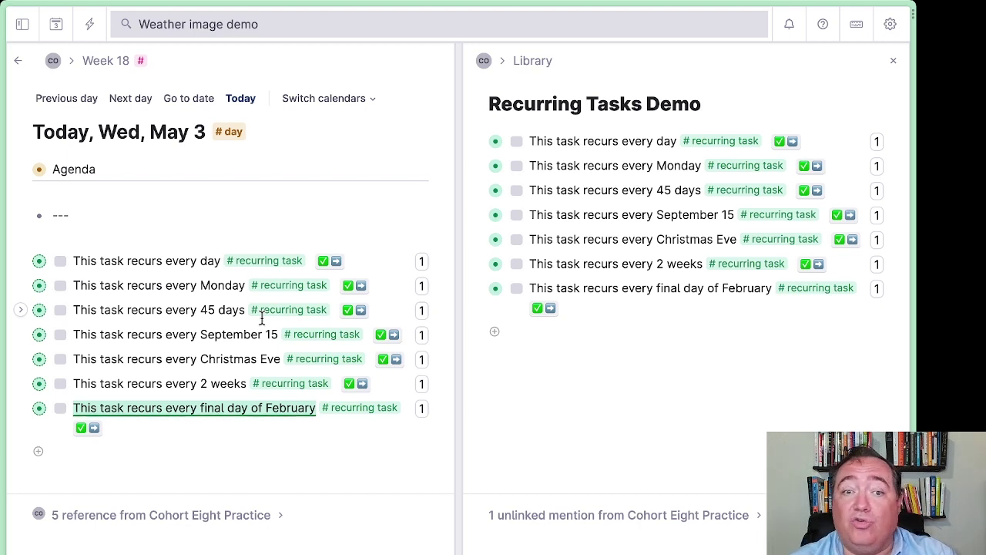
- Expand the every-day task both on today's page and in the Recurring Tasks Demo list to compare its fields
mouse_move(262, 263)
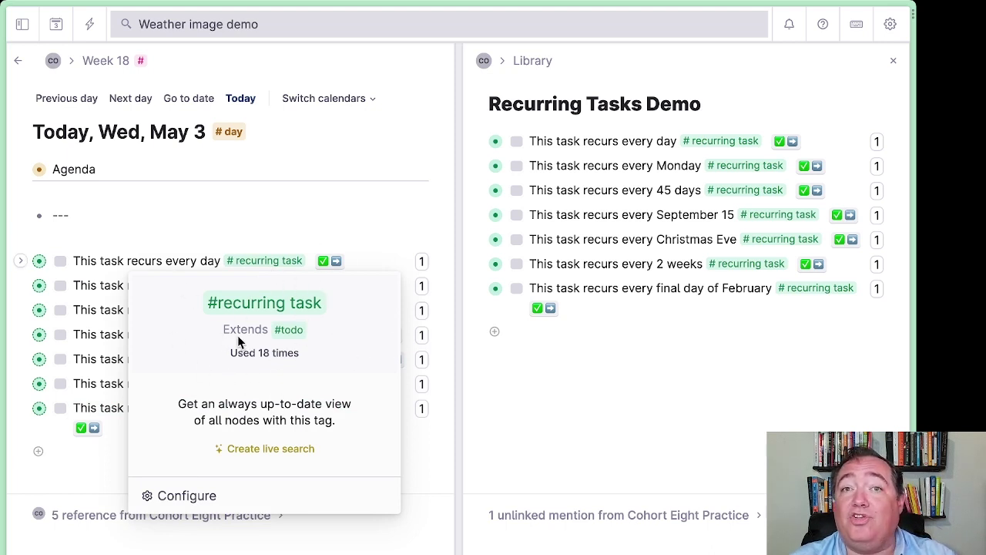
click(282, 234)
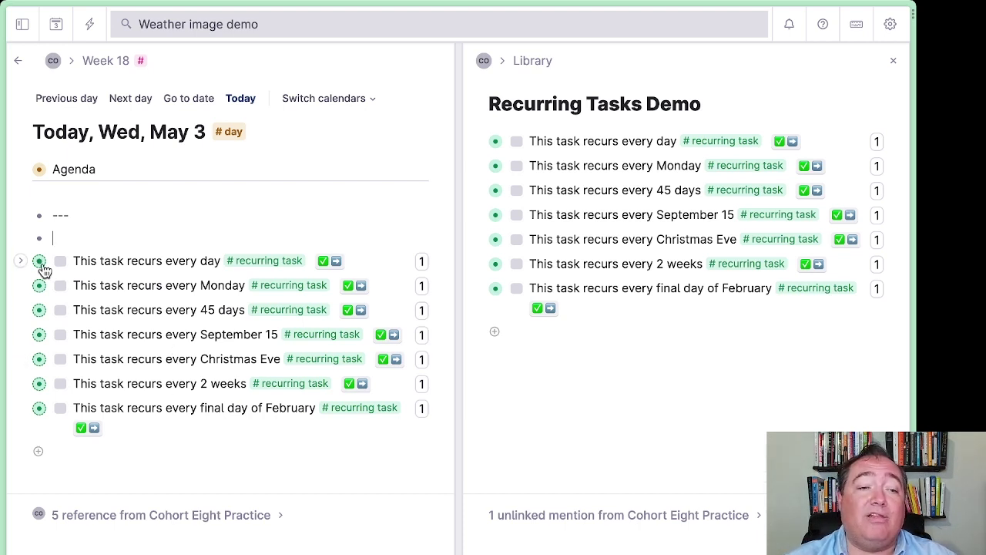
click(19, 265)
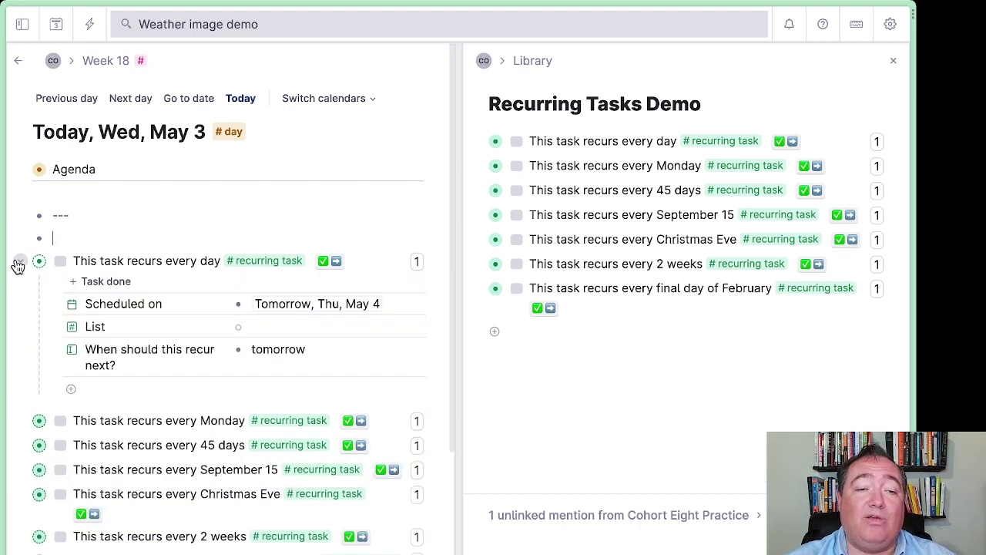
click(476, 141)
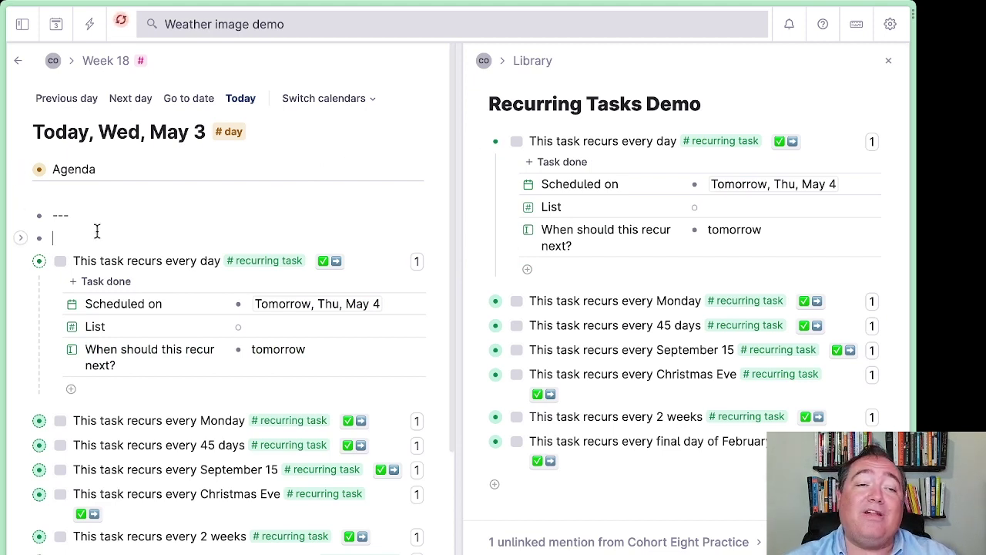
- Try marking the every-day task as done with its checkbox, and clear the checkbox again
click(60, 264)
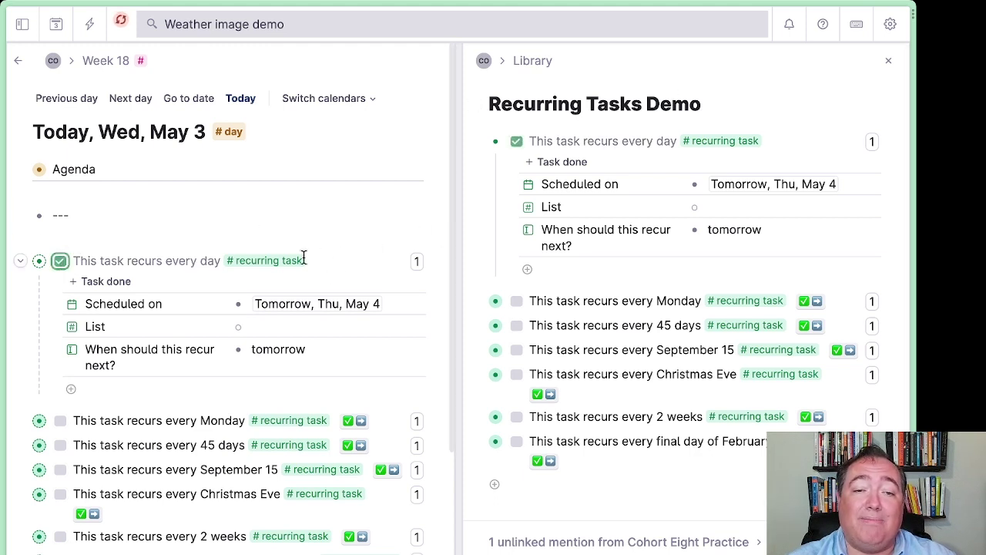
click(62, 264)
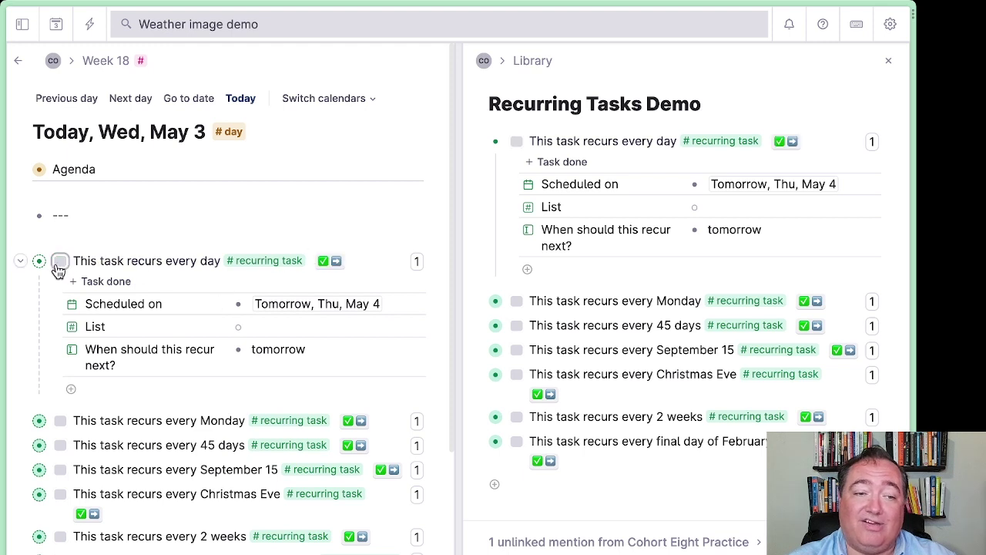
click(59, 263)
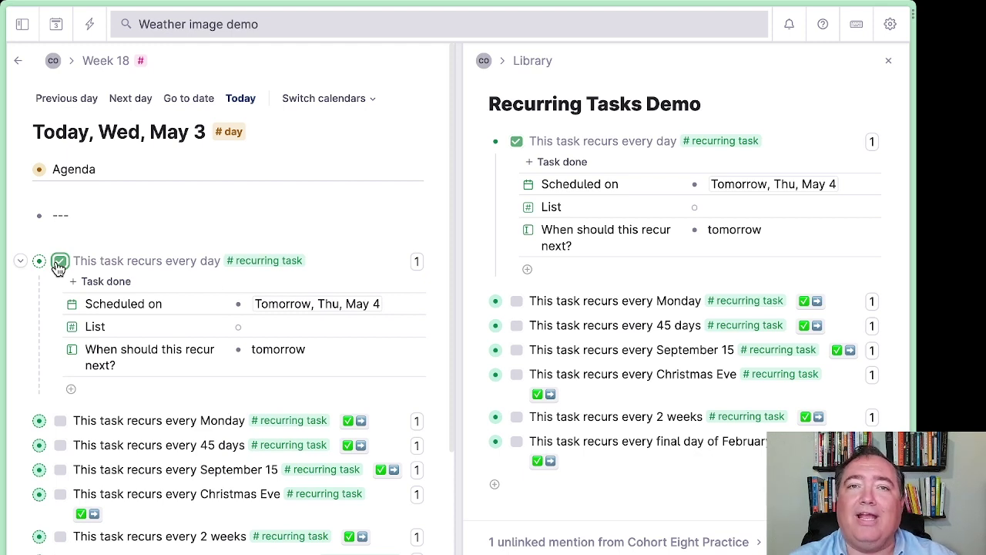
click(58, 264)
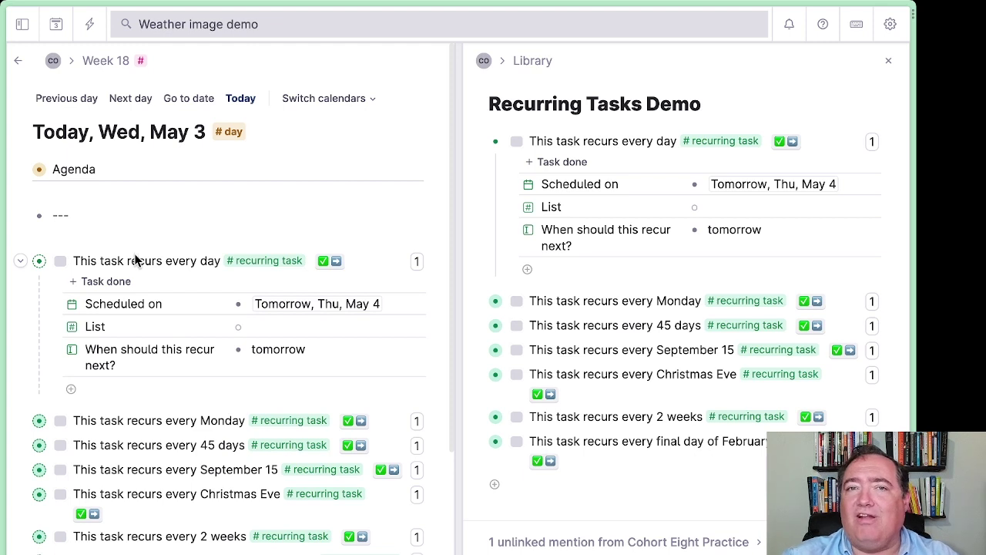
- Complete the every-day task on today's page, generate its next occurrence, and collapse it in the Recurring Tasks Demo list
click(137, 260)
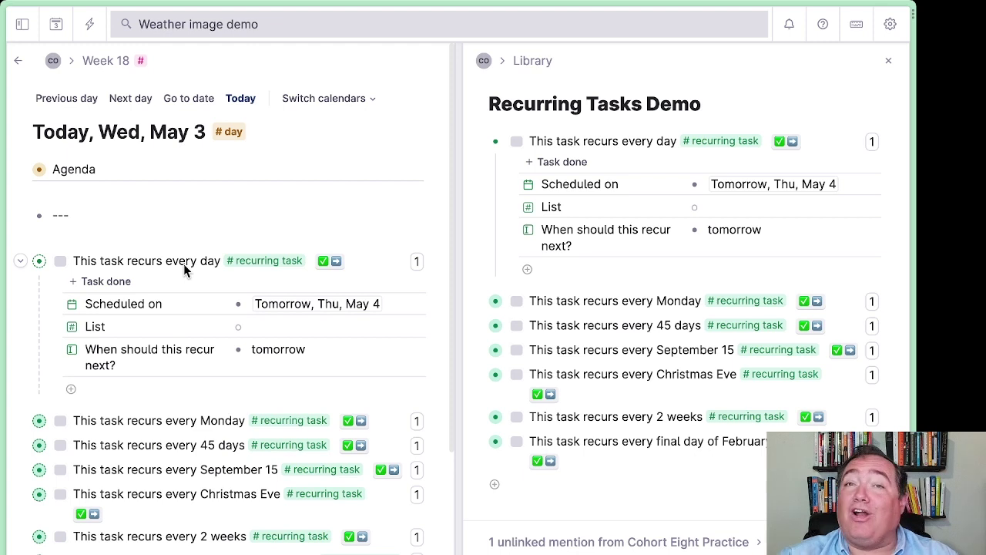
click(331, 266)
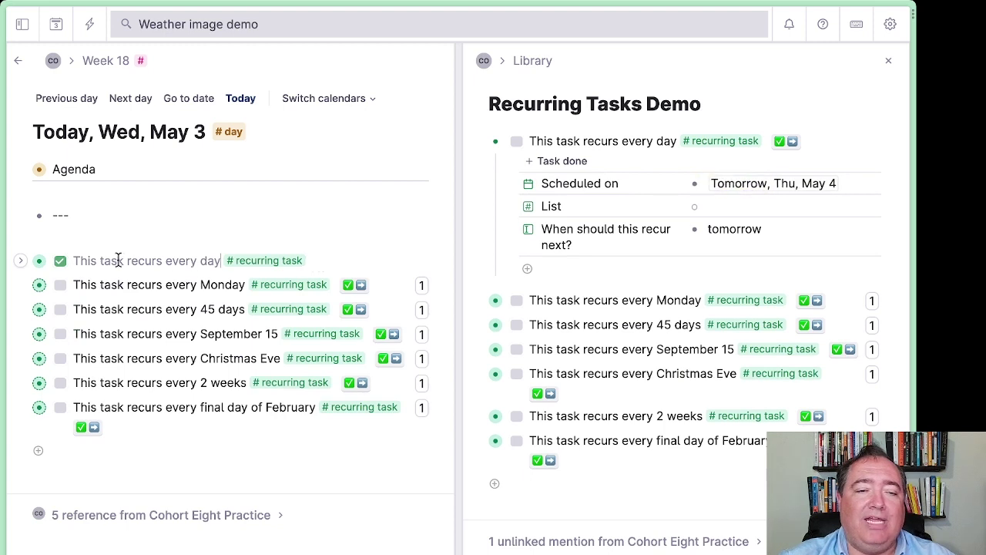
drag(118, 258, 189, 255)
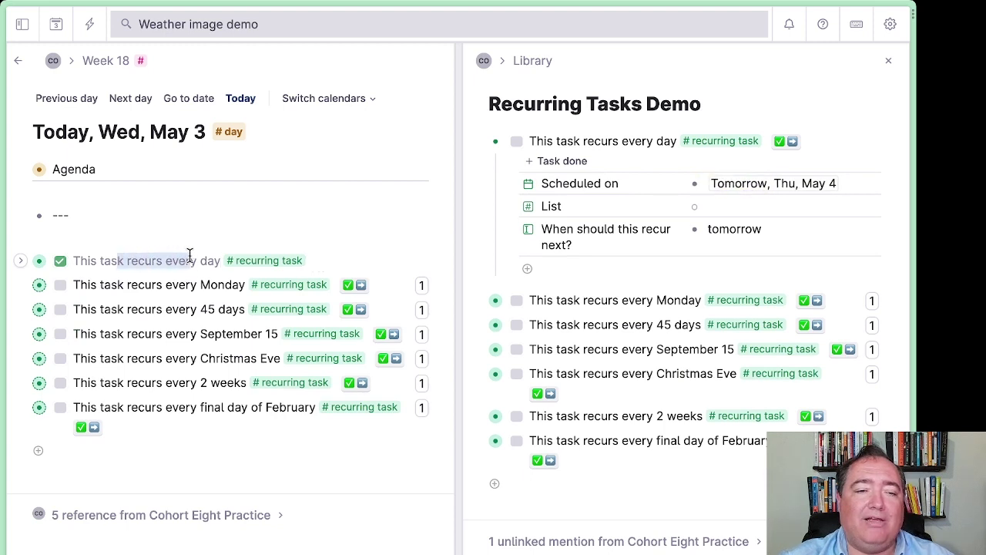
click(84, 259)
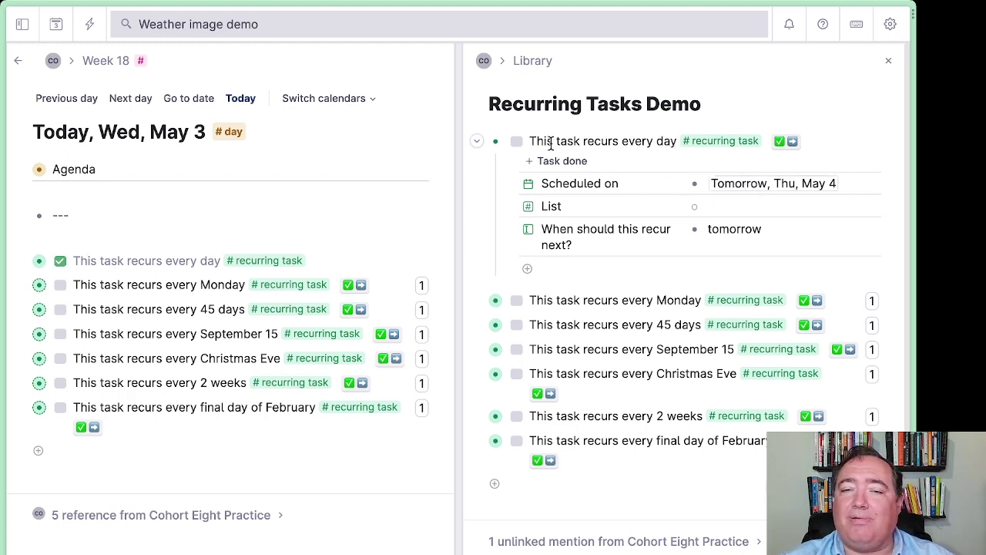
click(477, 142)
- Complete the every-Monday task on today's page with its next occurrence generated, and collapse it in the demo list
mouse_move(24, 298)
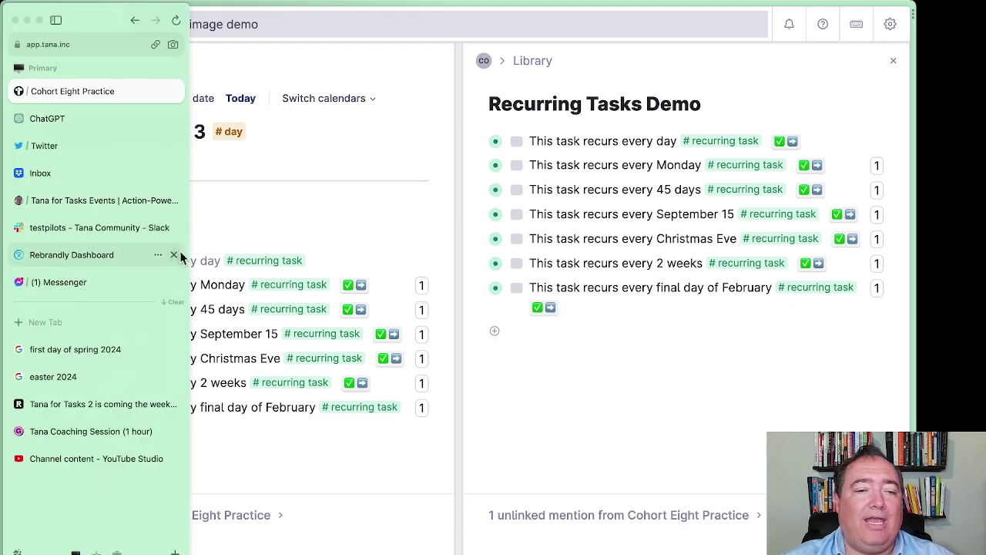
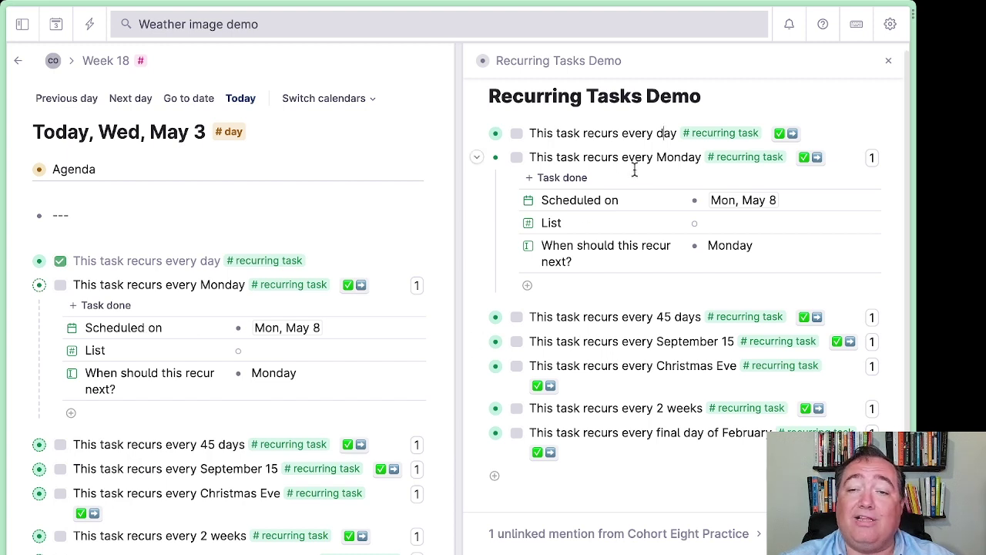
click(361, 285)
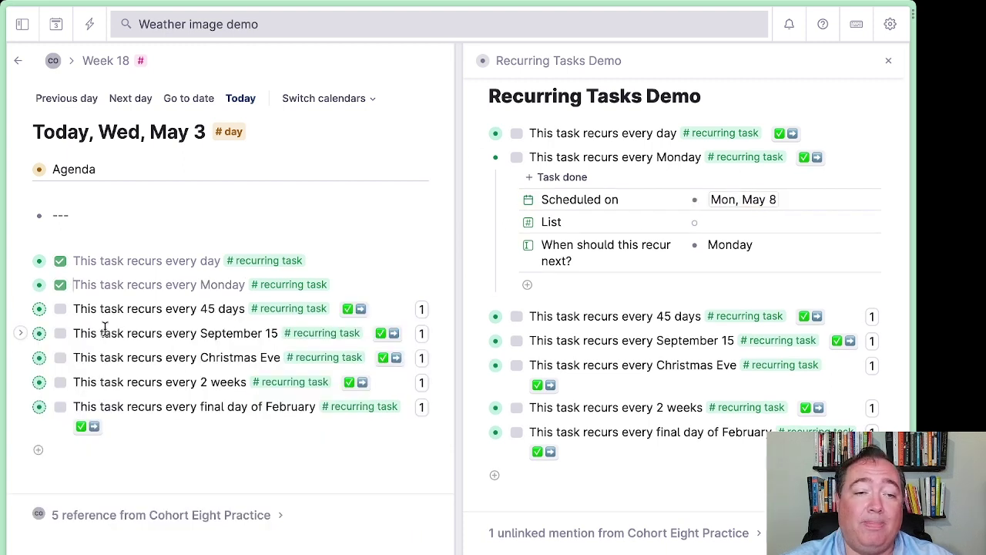
click(478, 159)
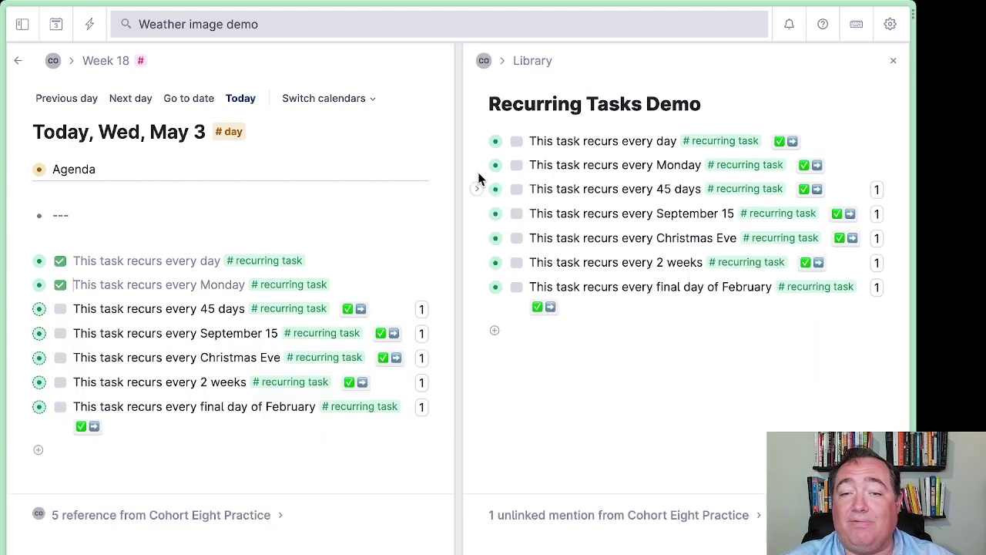
- Expand the 45-day task in both places and set its next recurrence to "in 54 days"
click(477, 190)
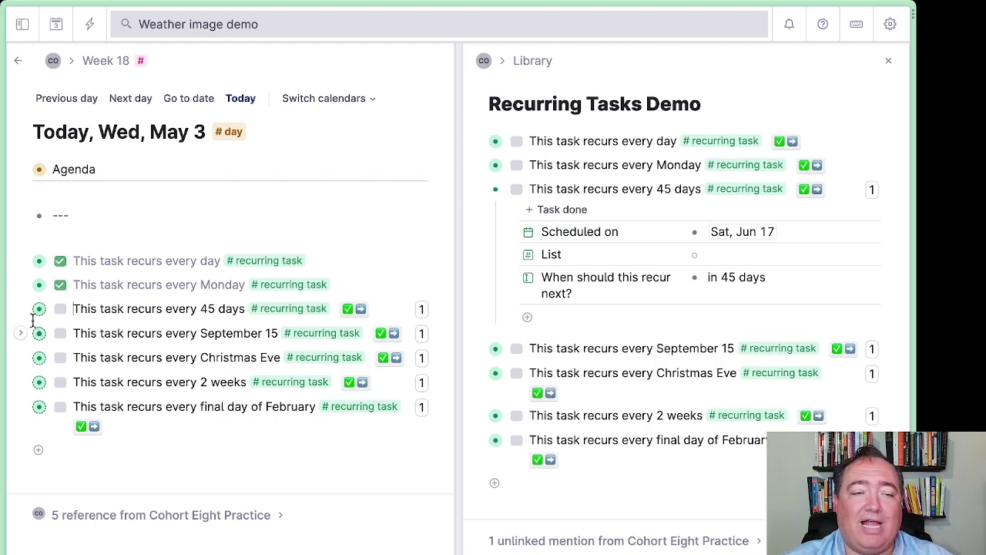
click(21, 311)
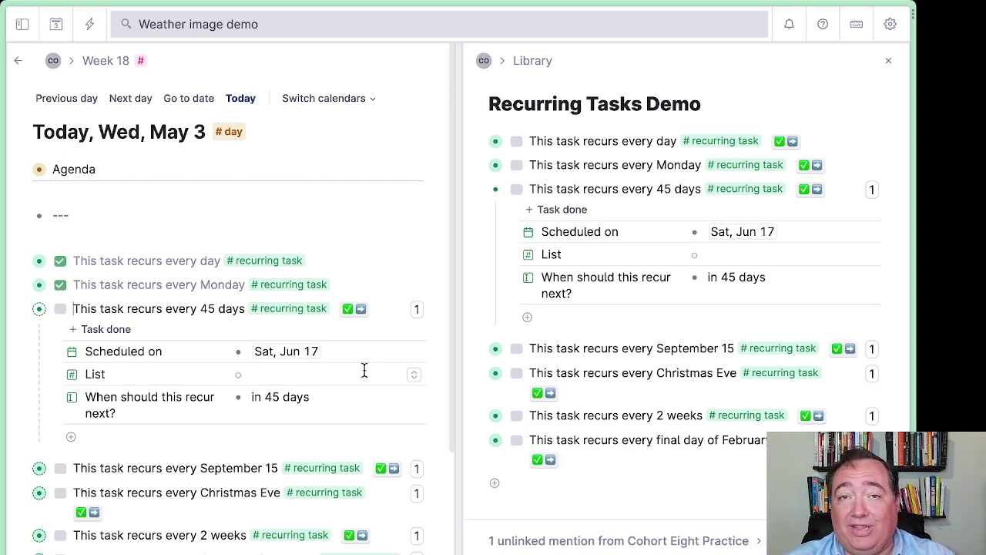
click(280, 397)
key(shift+Left)
key(shift+Left)
text(54)
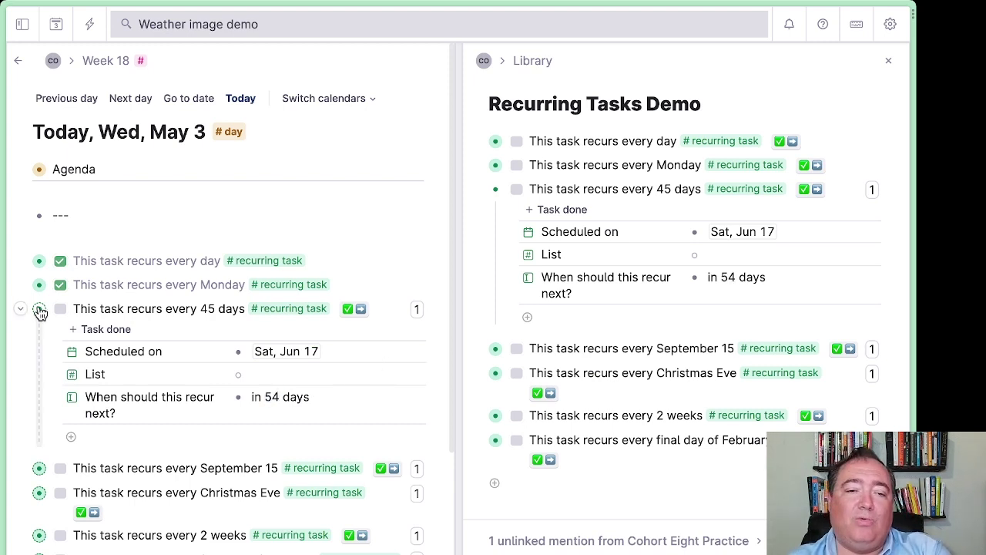
- Rename the 45-day task as "This task recurs every 54 days"
key(shift+Left)
key(shift+Left)
text(54)
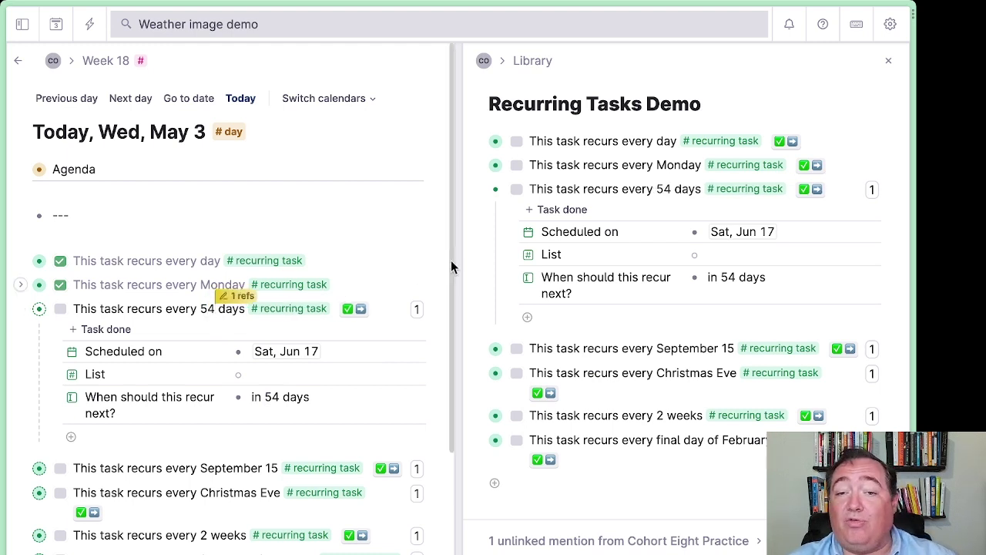
- Complete the 54-day task on today's page with its next occurrence generated, and collapse it in the demo list
click(496, 246)
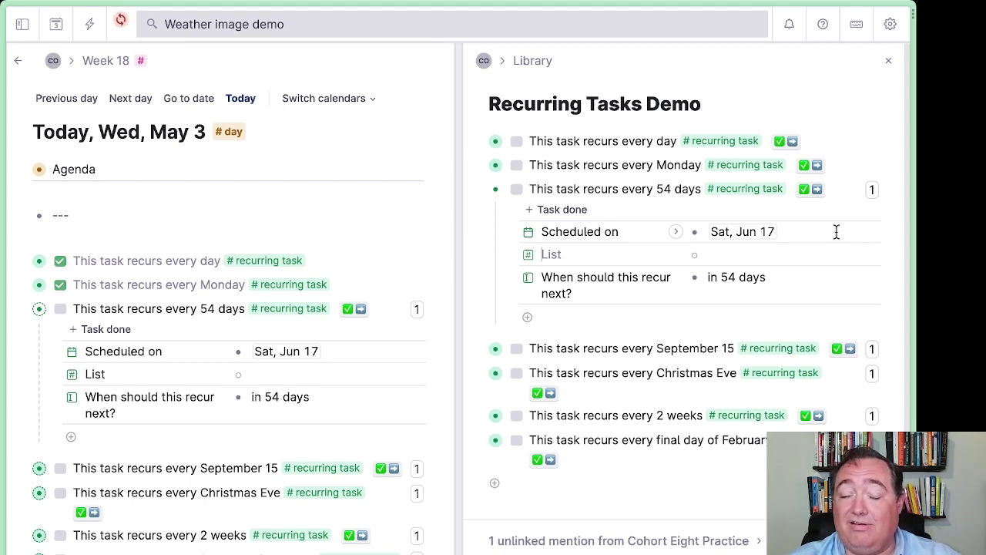
click(354, 310)
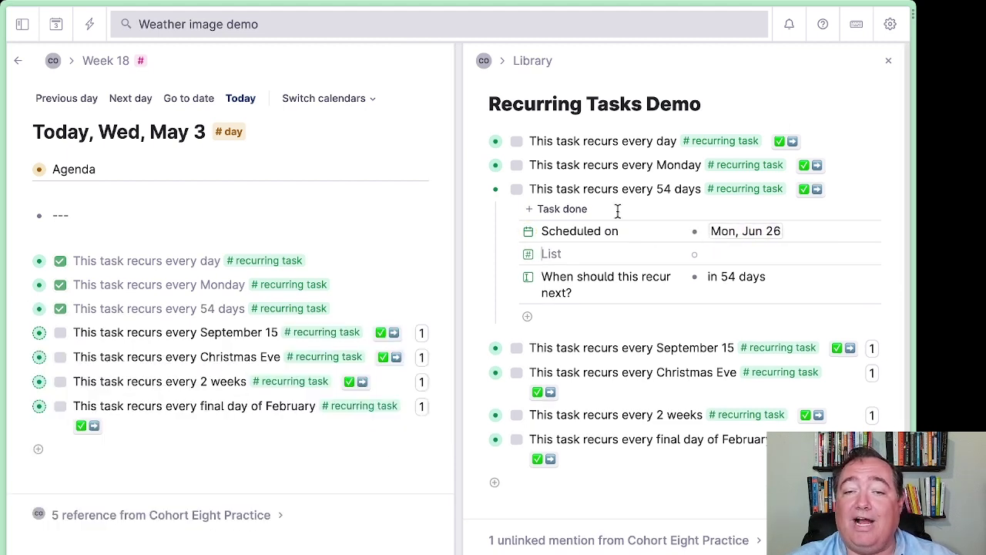
click(479, 190)
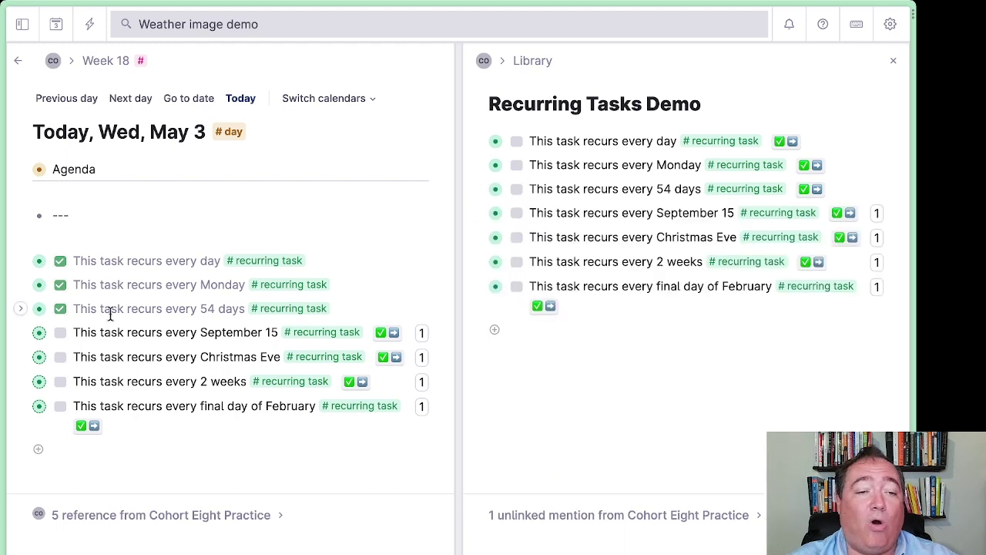
- Expand the September 15 task in both places and set its next recurrence to "October 15"
click(22, 334)
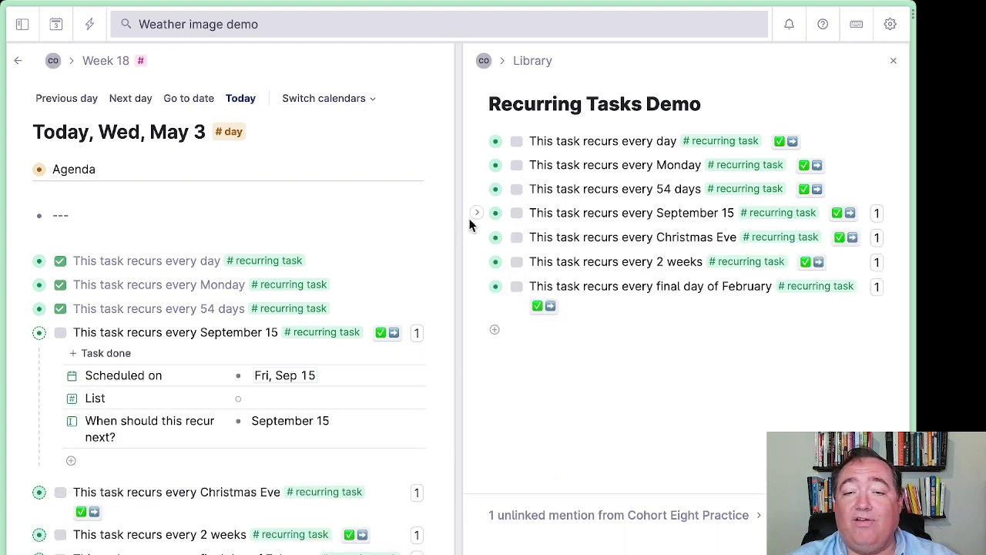
click(477, 213)
double_click(274, 419)
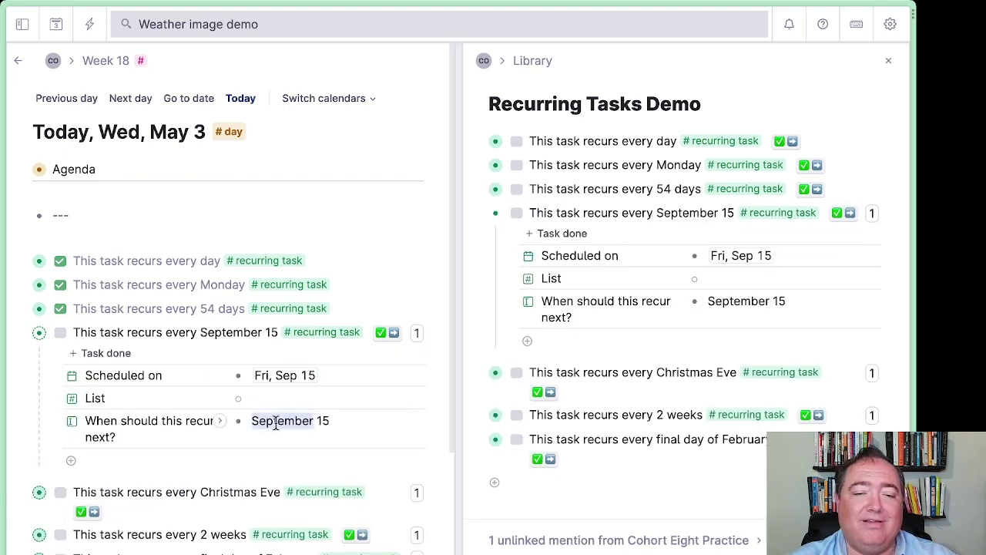
text(October)
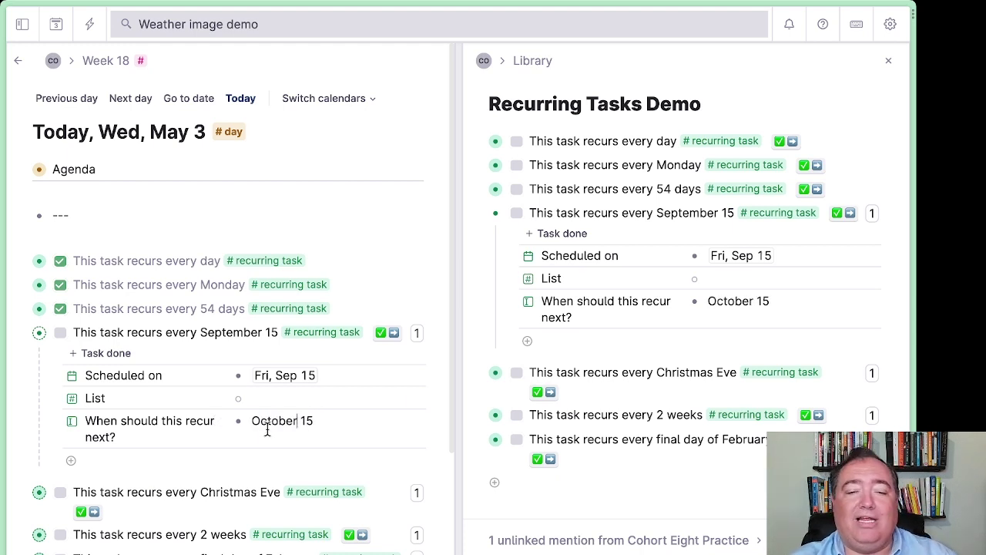
- Complete the September 15 task on today's page with its next occurrence generated, and expand the completed copy's fields
click(390, 338)
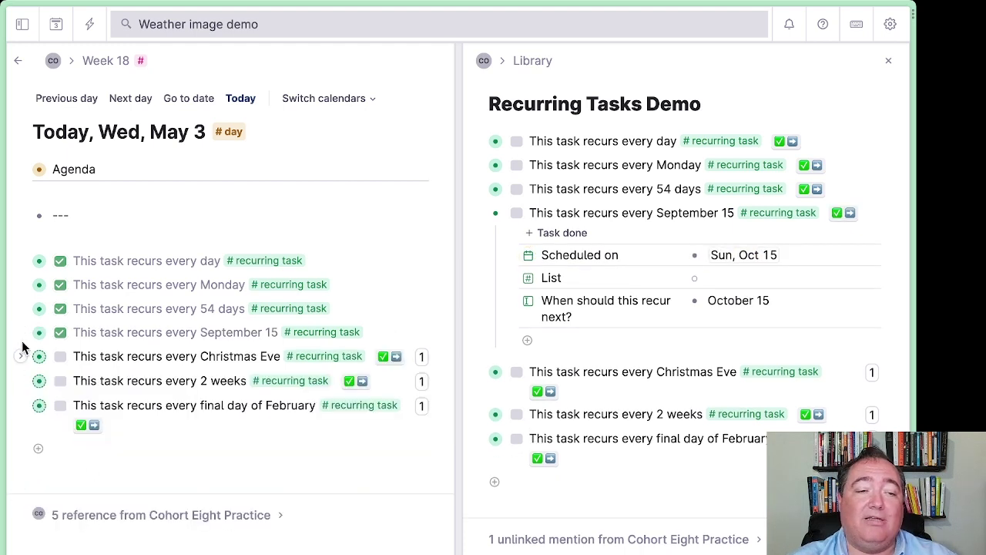
click(21, 332)
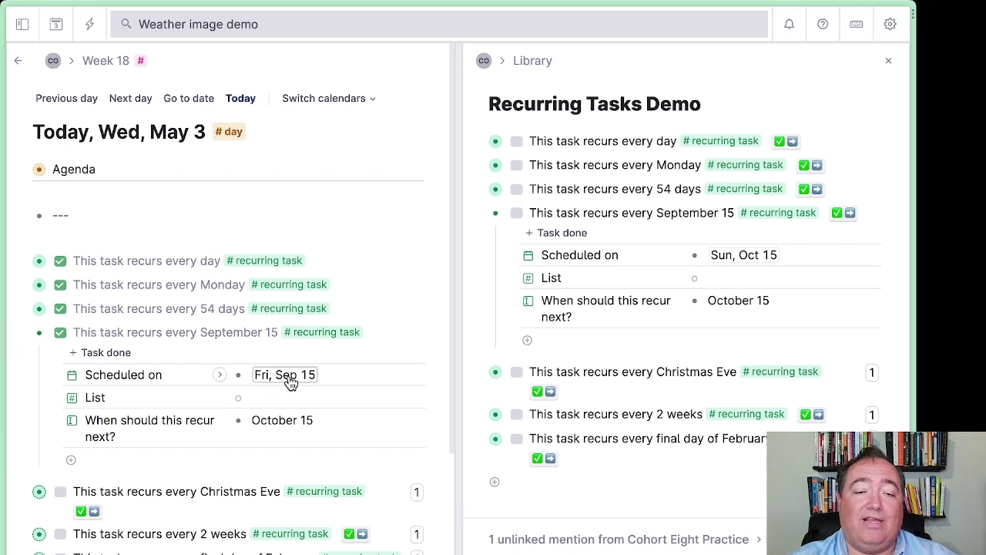
- Collapse the September 15 task in both places and add "New task" tagged #recurring task at the end of the demo list
click(23, 337)
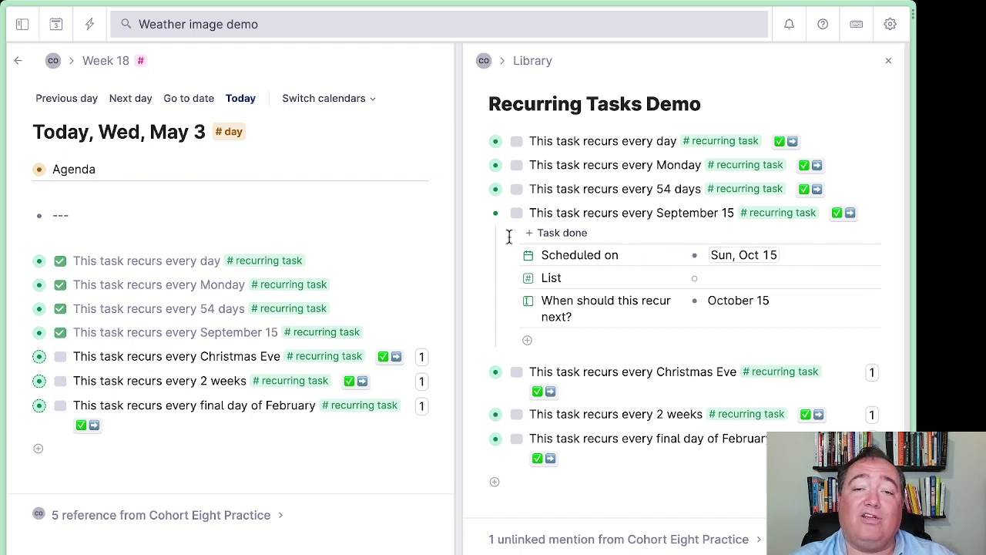
click(482, 218)
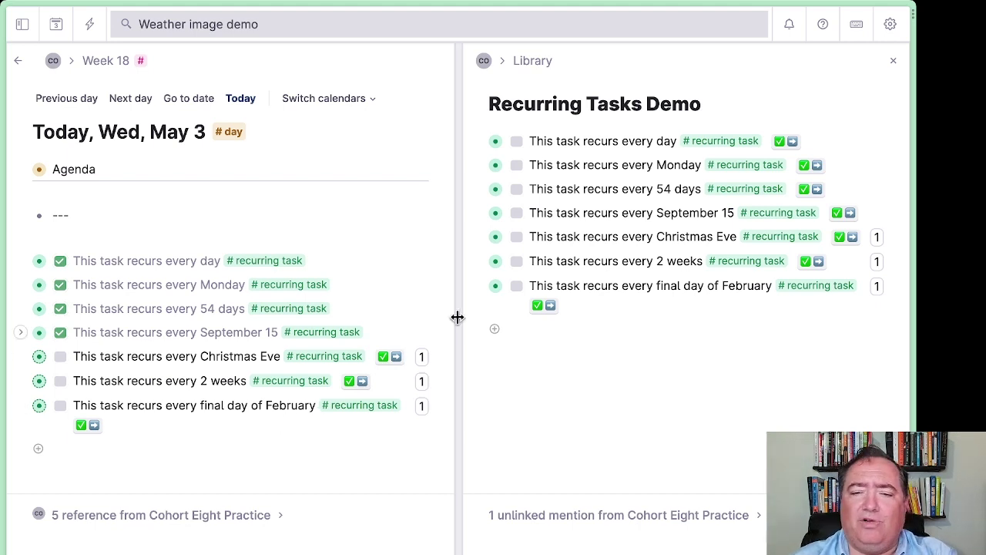
text(New task)
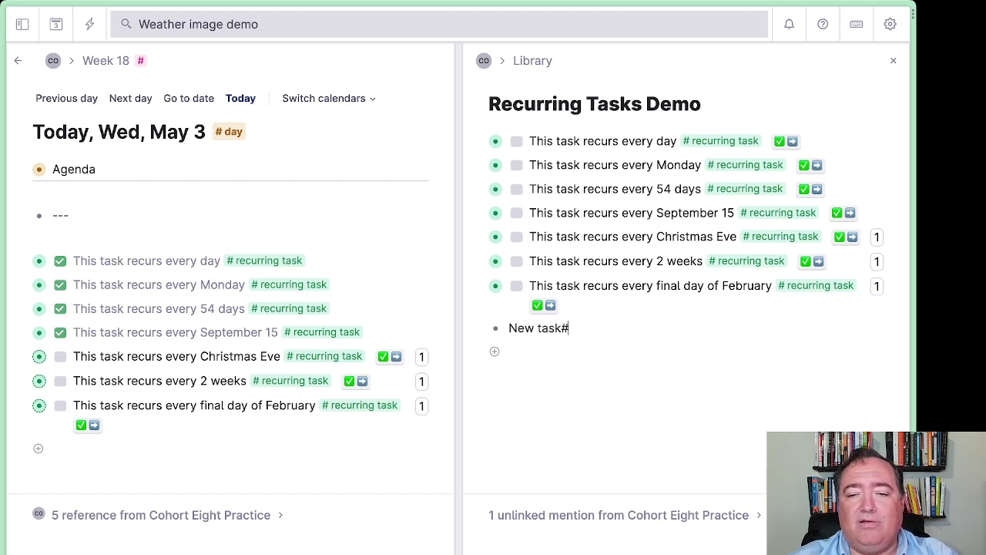
text(#)
key(Down)
key(Return)
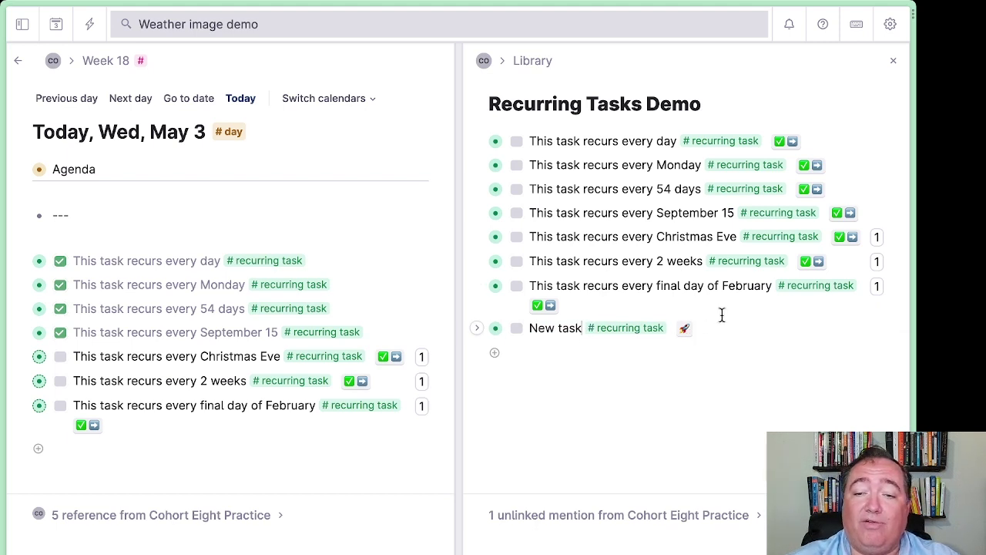
- Try to run the 🚀 command on "New task" without a recurrence rule, and check the task's fields
click(684, 328)
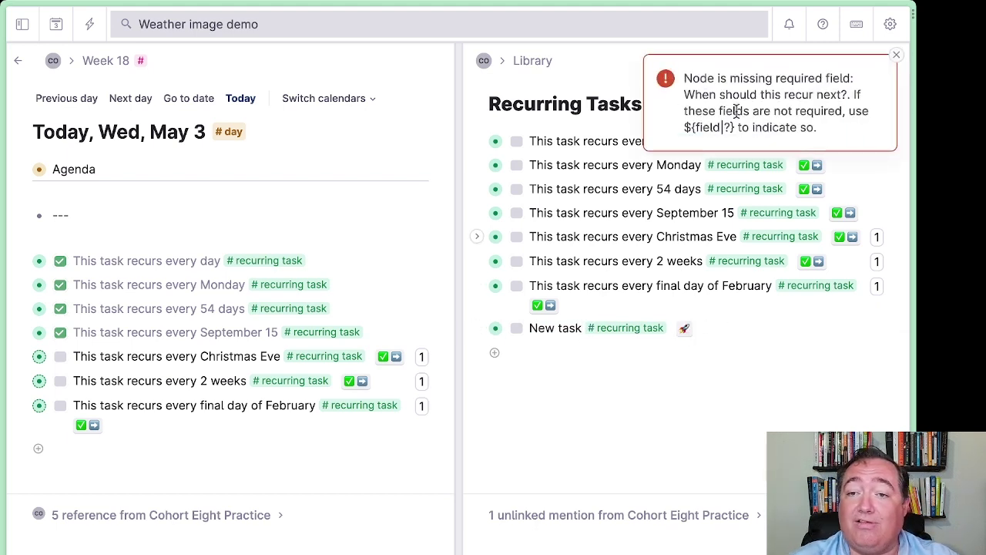
click(477, 329)
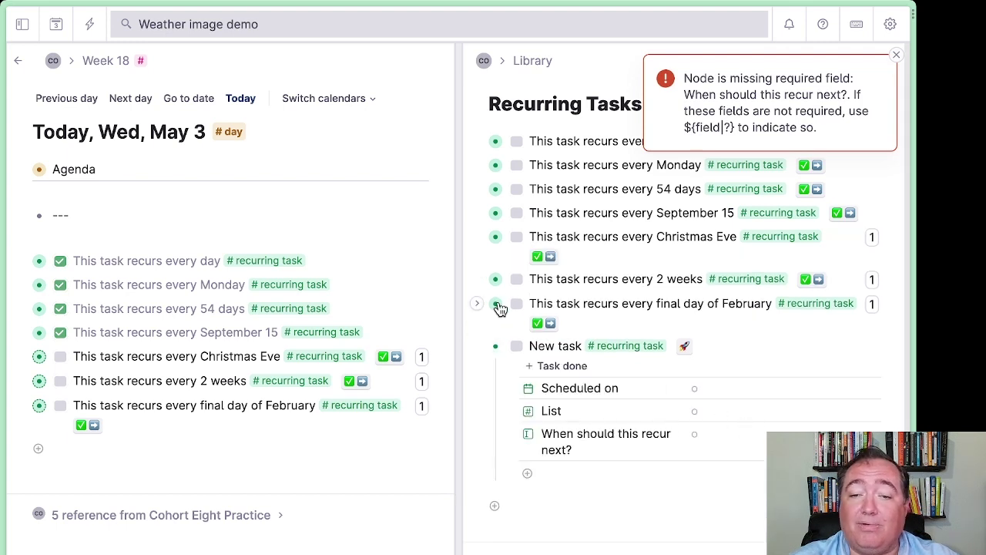
click(478, 346)
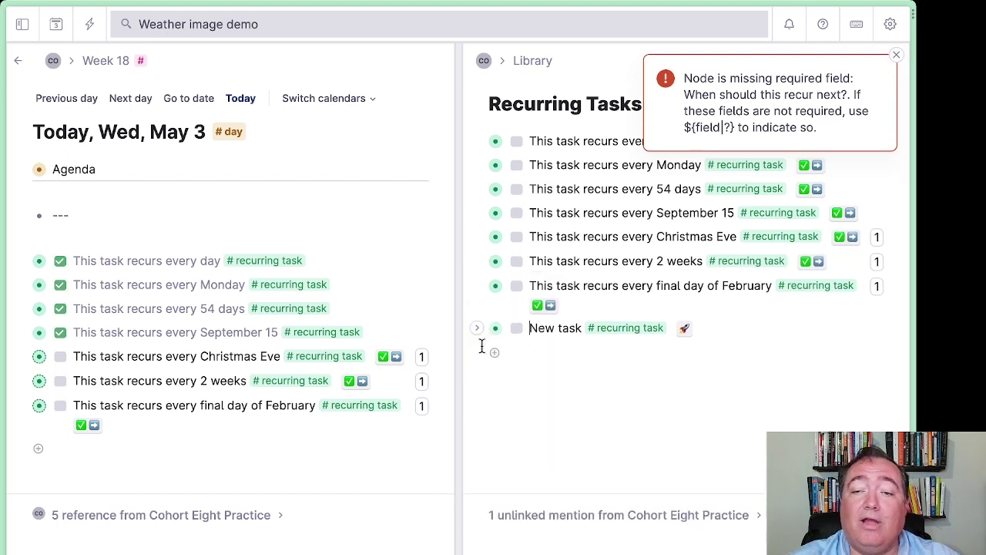
- Open the 🚀 command's definition beside today's page, dismiss the error, close the demo list and widen the command's pane
click(683, 330)
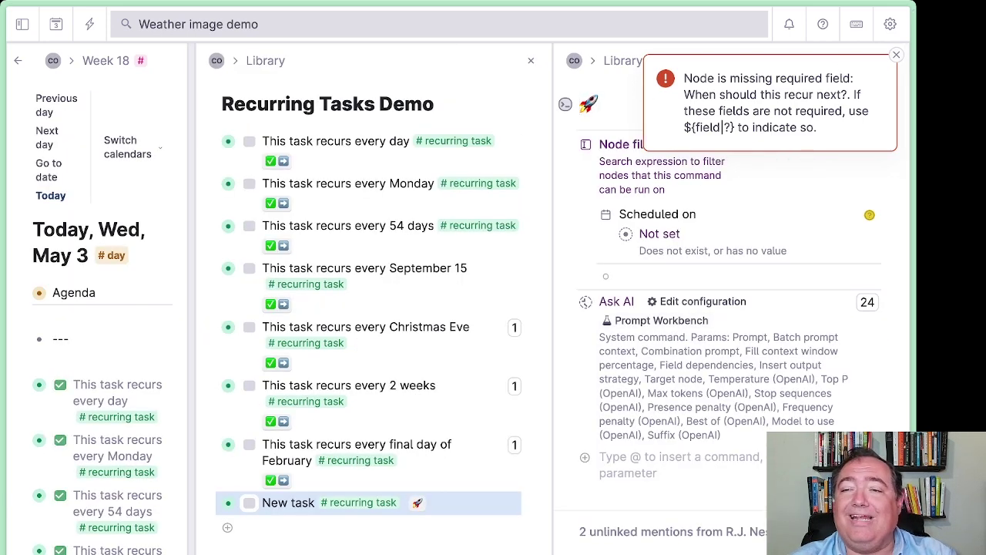
click(896, 55)
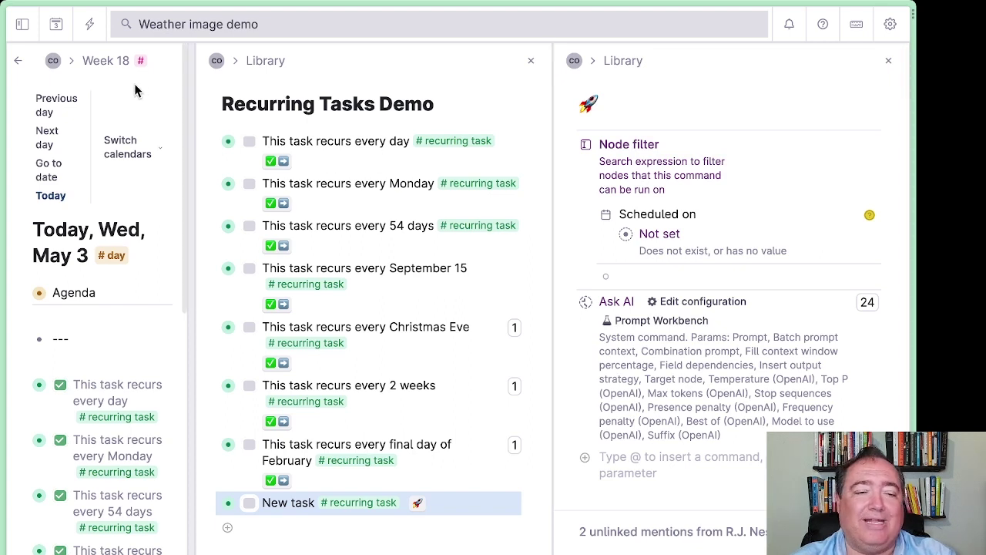
click(532, 63)
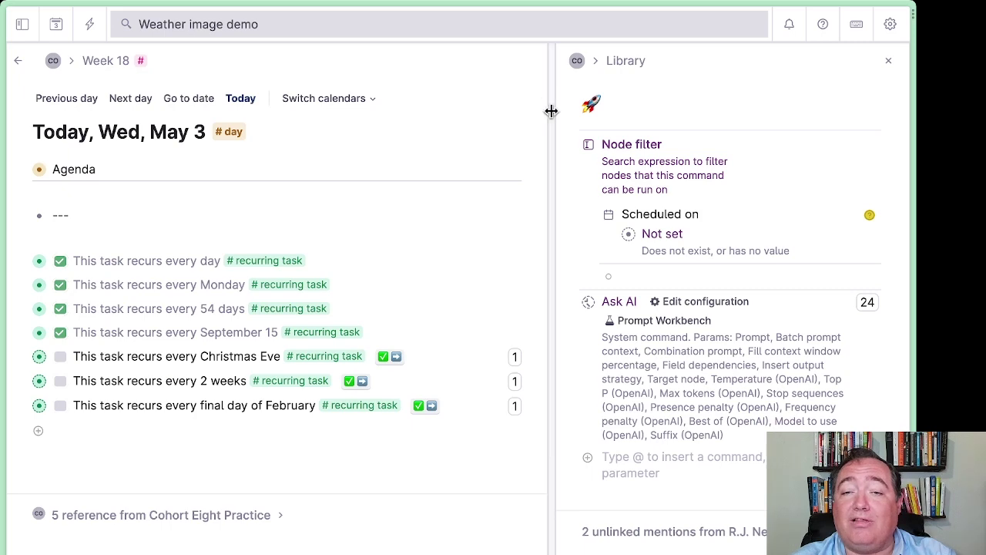
drag(540, 114, 313, 125)
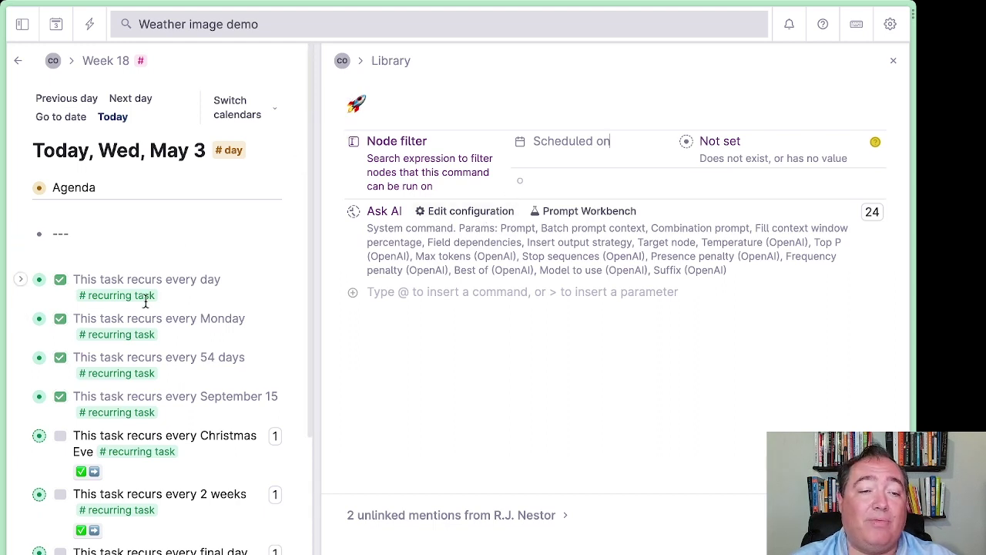
- Open the #recurring task supertag's configuration and expand its advanced settings to show the commands
mouse_move(146, 299)
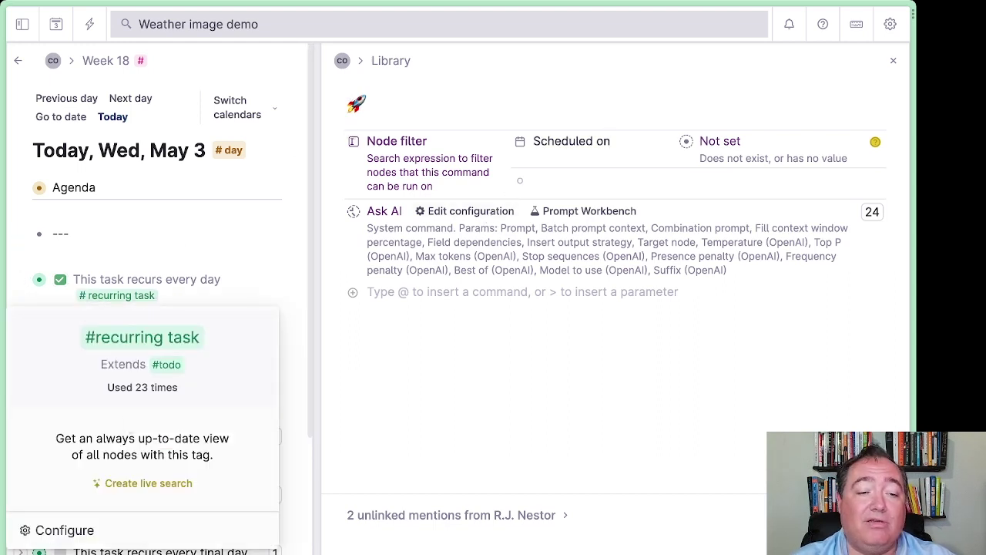
click(70, 530)
scroll(425, 282, down, 15)
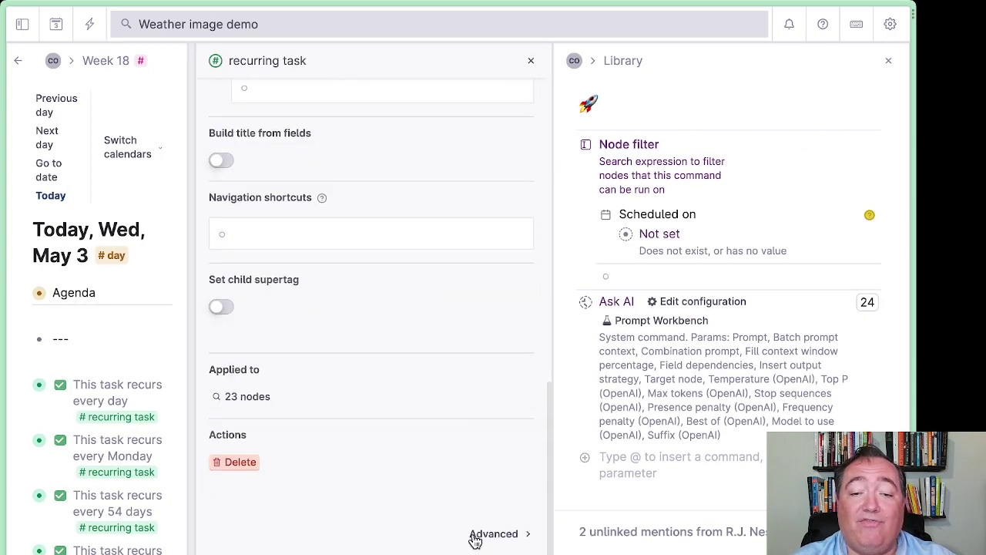
click(475, 537)
scroll(408, 379, down, 3)
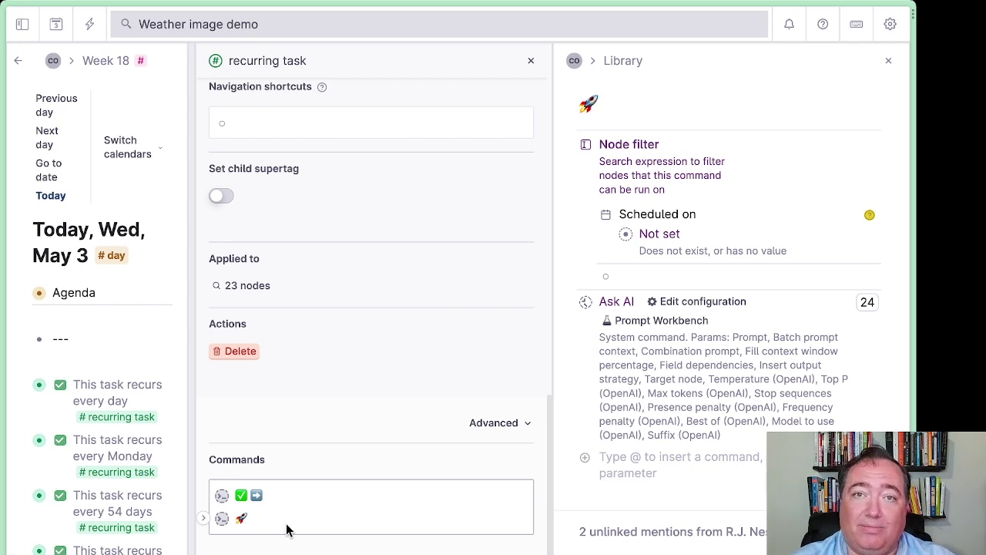
- Examine the 🚀 command inside the supertag's commands and the fields in the #recurring task template
click(203, 519)
scroll(361, 488, down, 3)
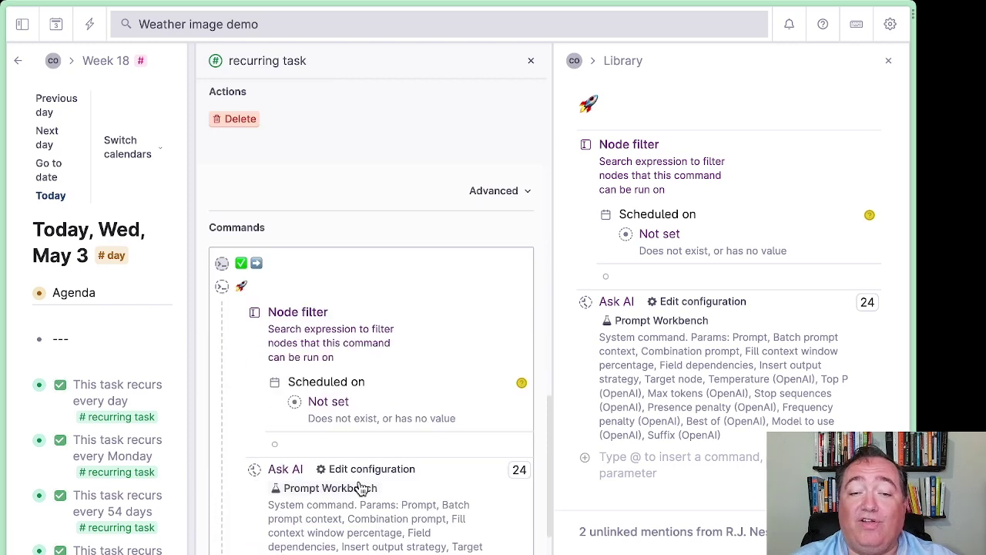
scroll(354, 481, up, 1)
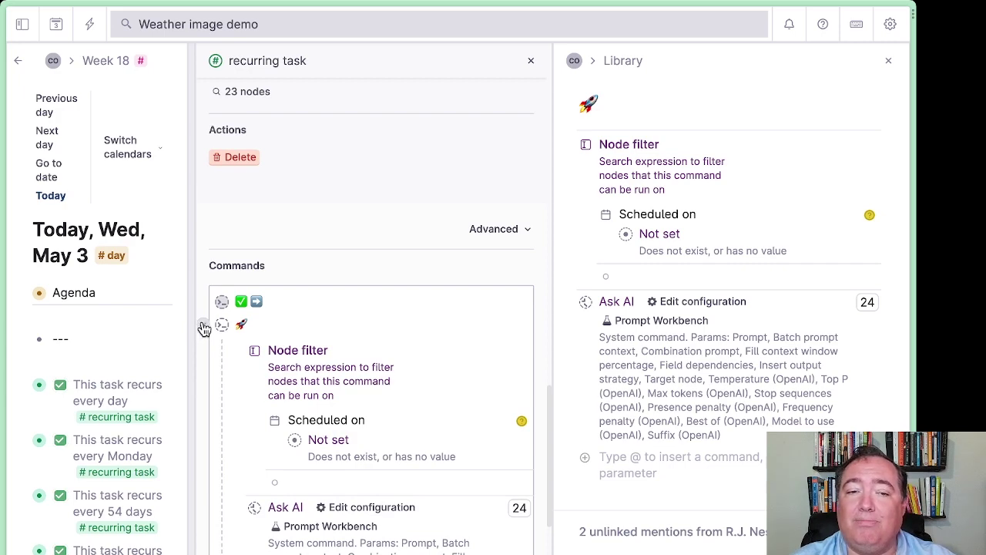
click(203, 326)
scroll(294, 376, up, 15)
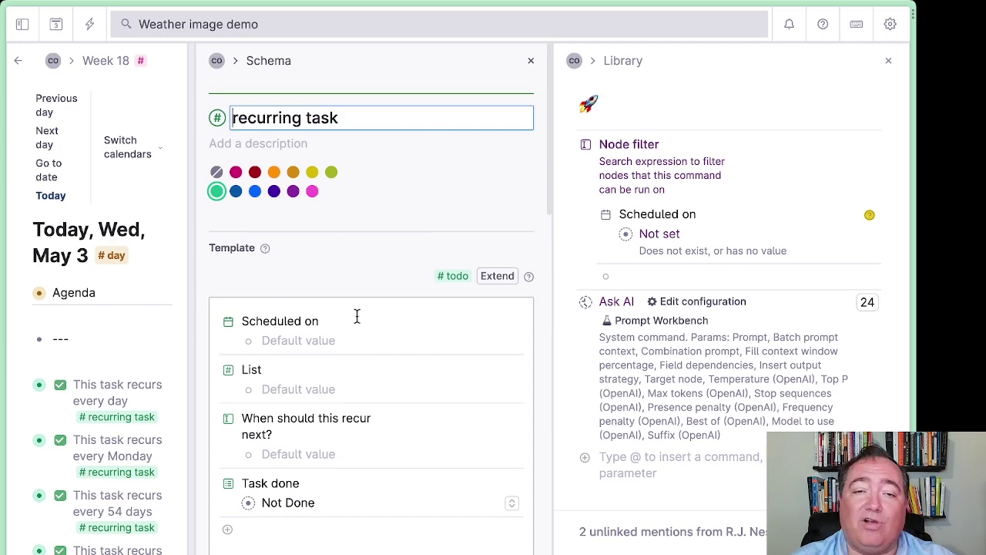
scroll(341, 249, down, 15)
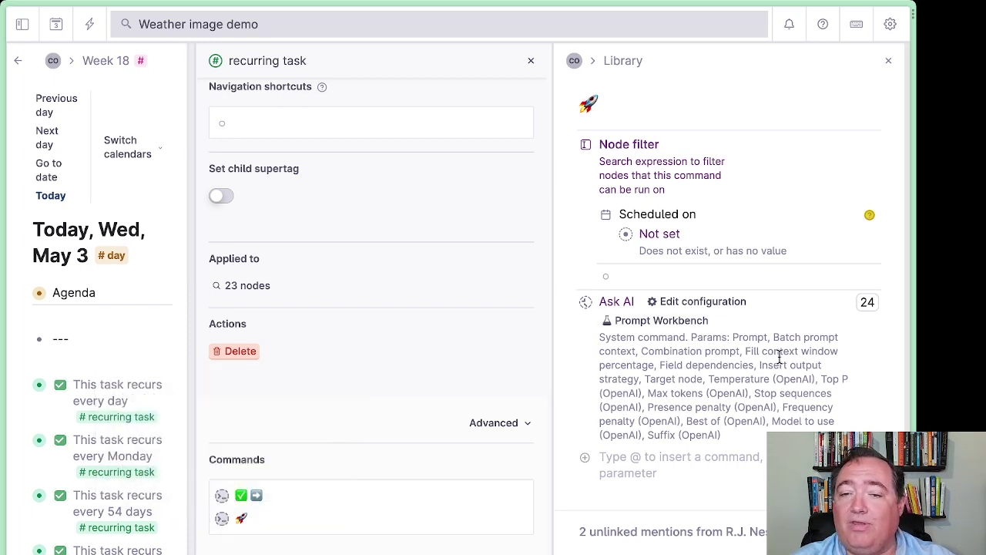
scroll(694, 275, down, 1)
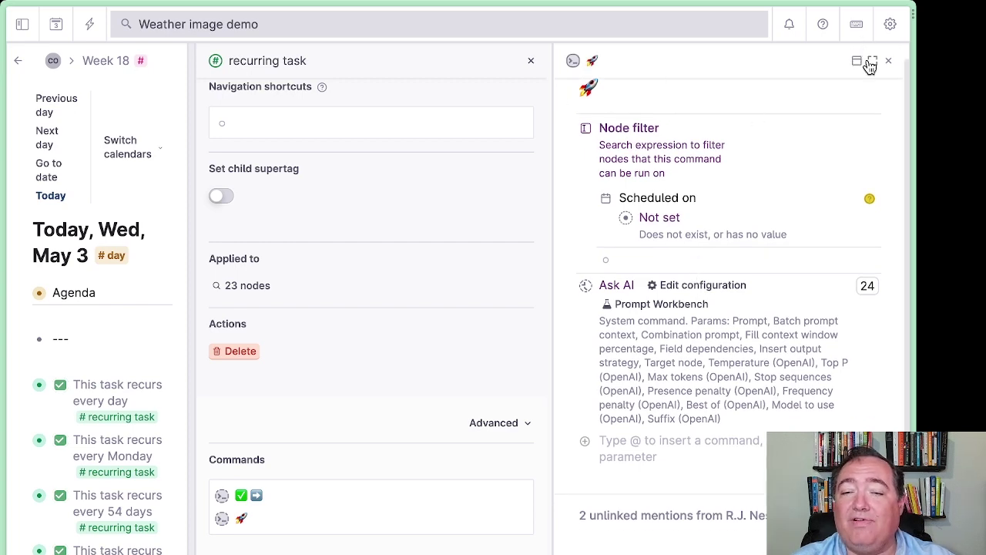
- Show the 🚀 command full-size and read through its Ask AI prompt and target node configuration
click(871, 66)
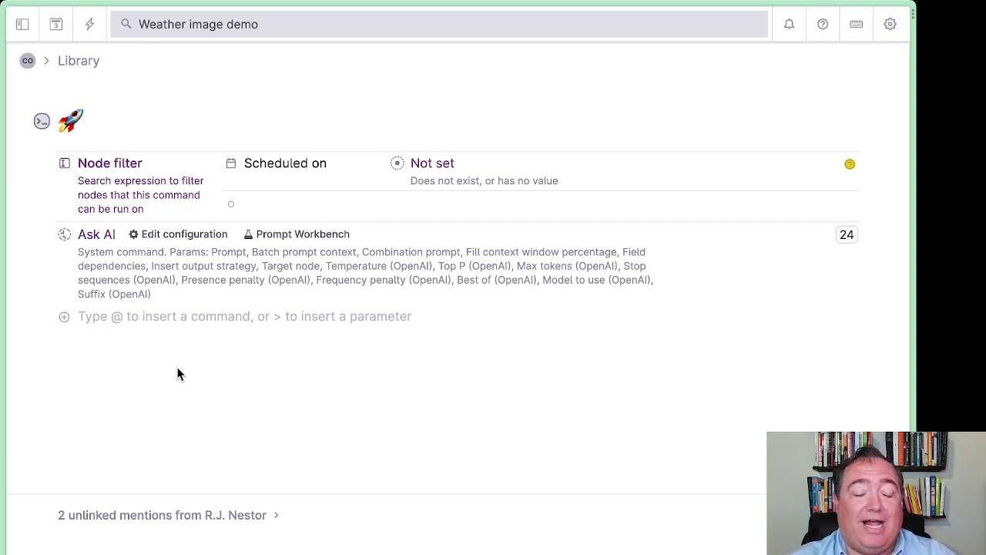
click(163, 241)
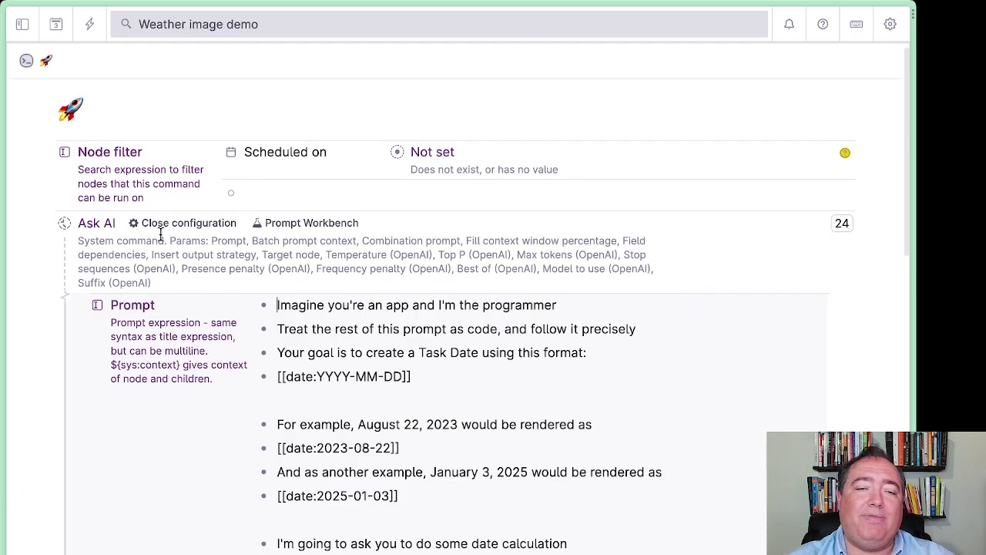
scroll(688, 332, down, 3)
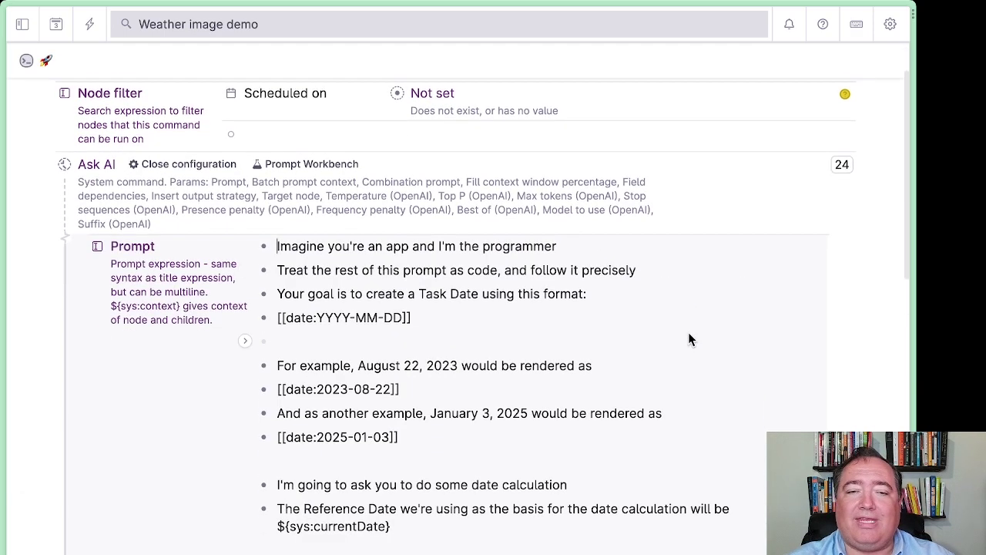
scroll(688, 329, down, 2)
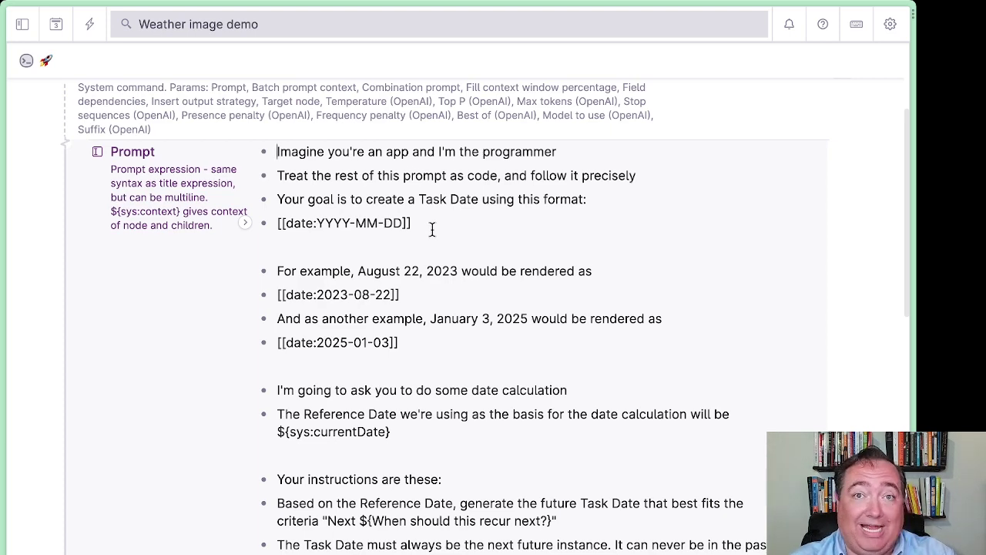
scroll(432, 229, down, 2)
scroll(432, 235, down, 6)
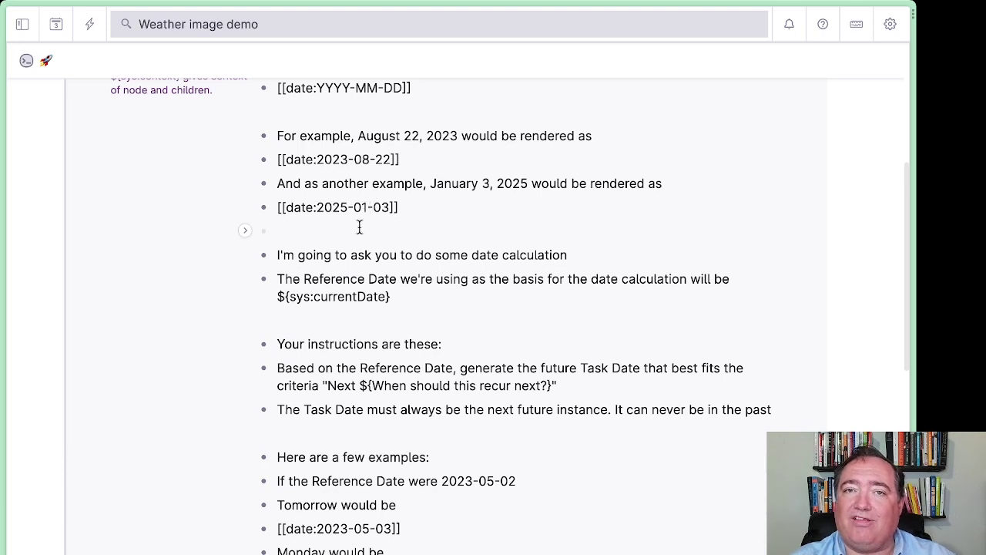
scroll(396, 265, down, 2)
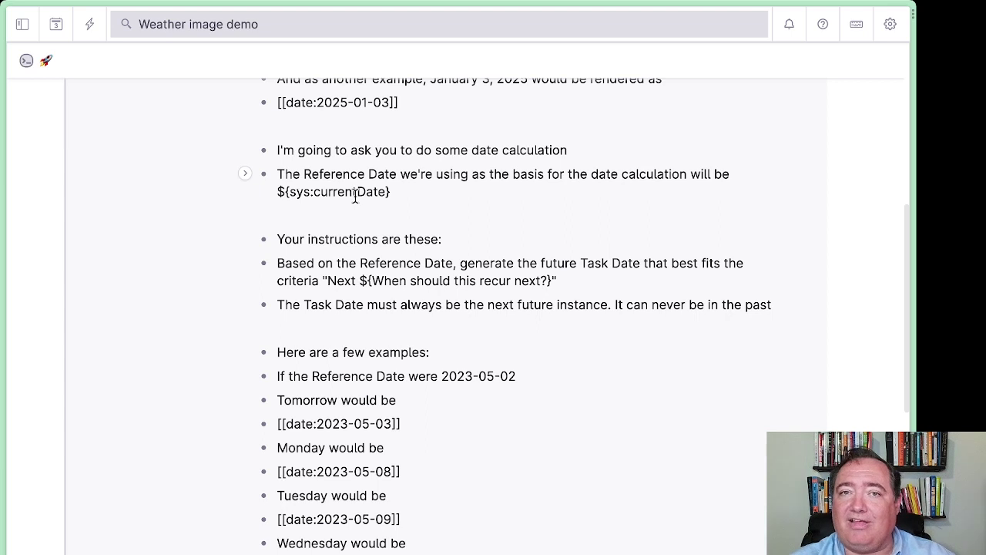
scroll(389, 246, down, 1)
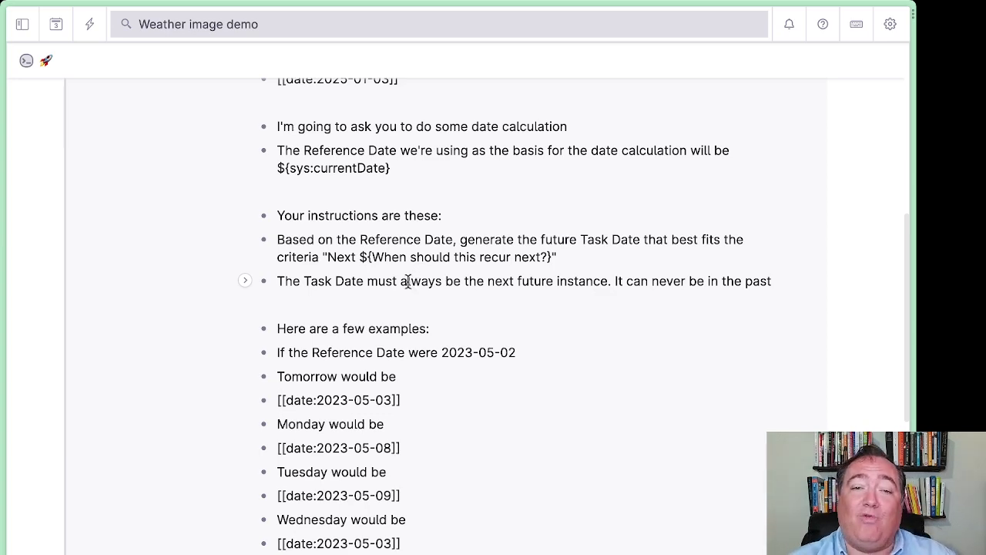
scroll(413, 277, down, 4)
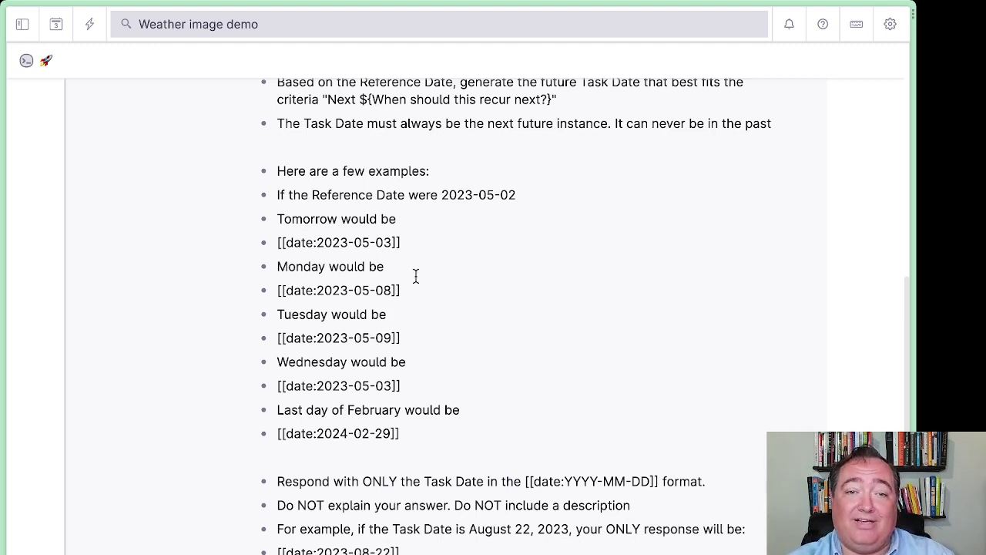
scroll(473, 275, down, 1)
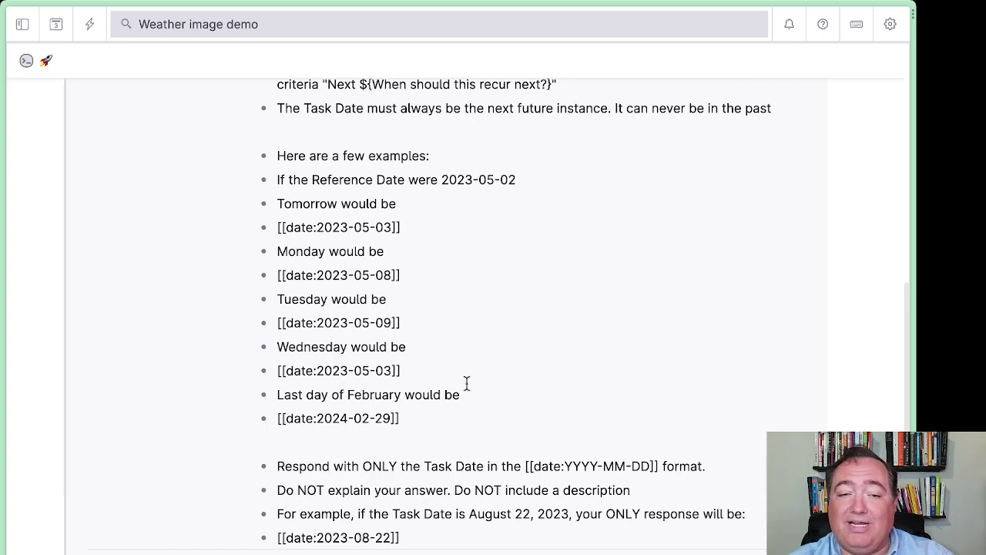
scroll(474, 379, down, 3)
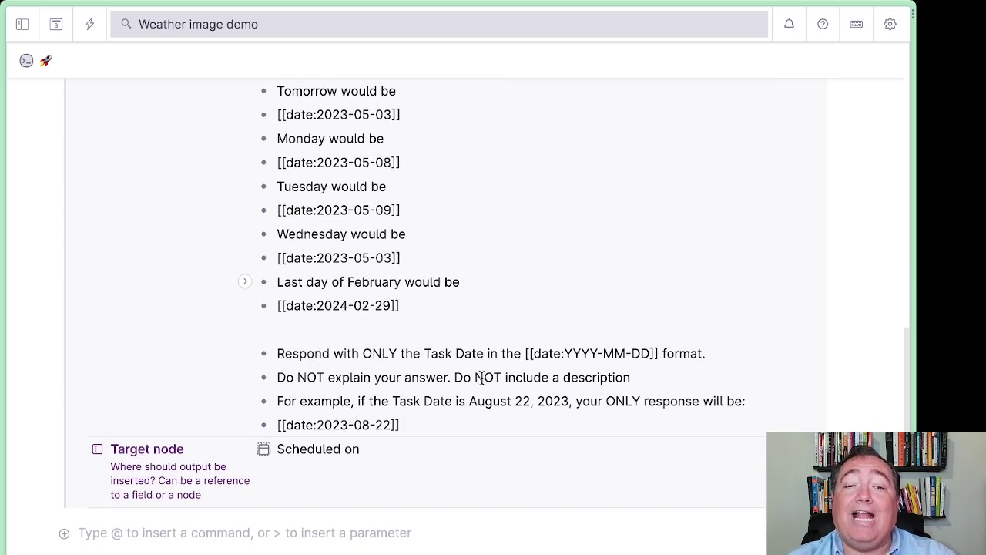
scroll(482, 377, down, 1)
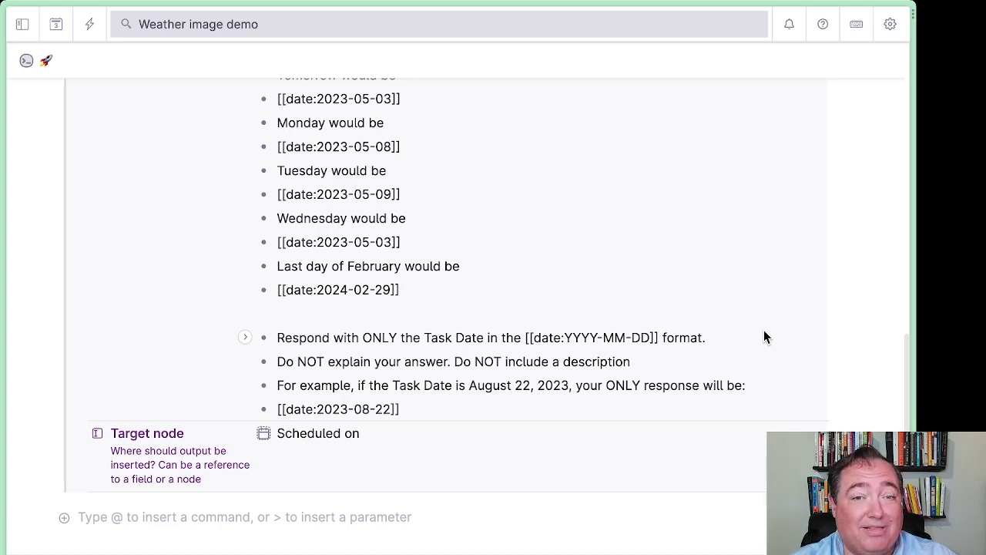
scroll(764, 330, up, 10)
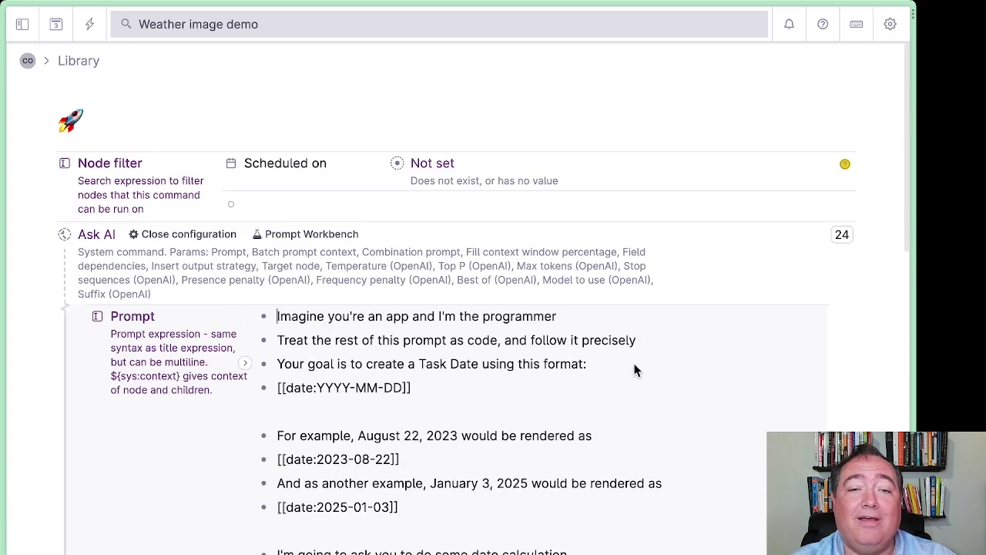
- Close the Ask AI configuration and return to the view with today's page, the supertag configuration and the 🚀 command
click(218, 242)
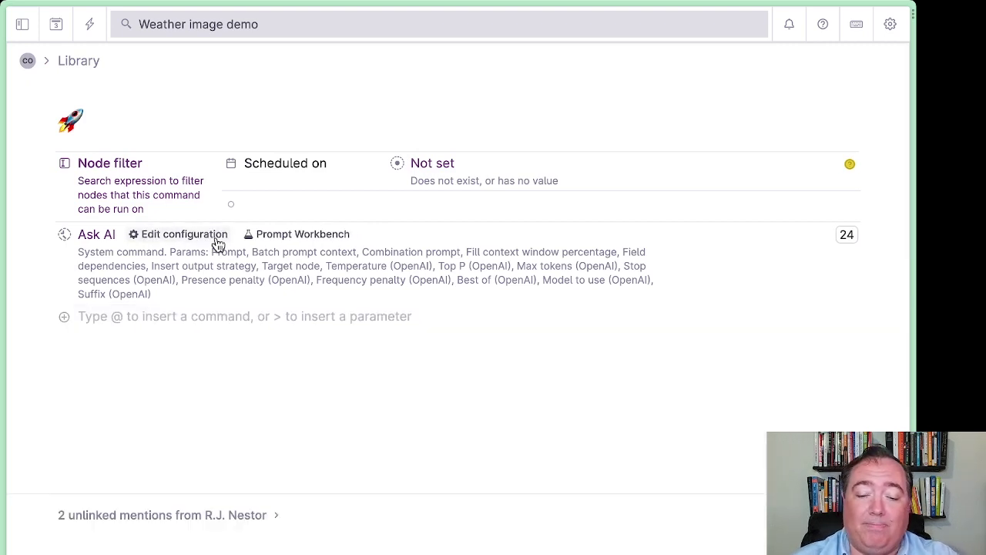
click(218, 242)
click(218, 242)
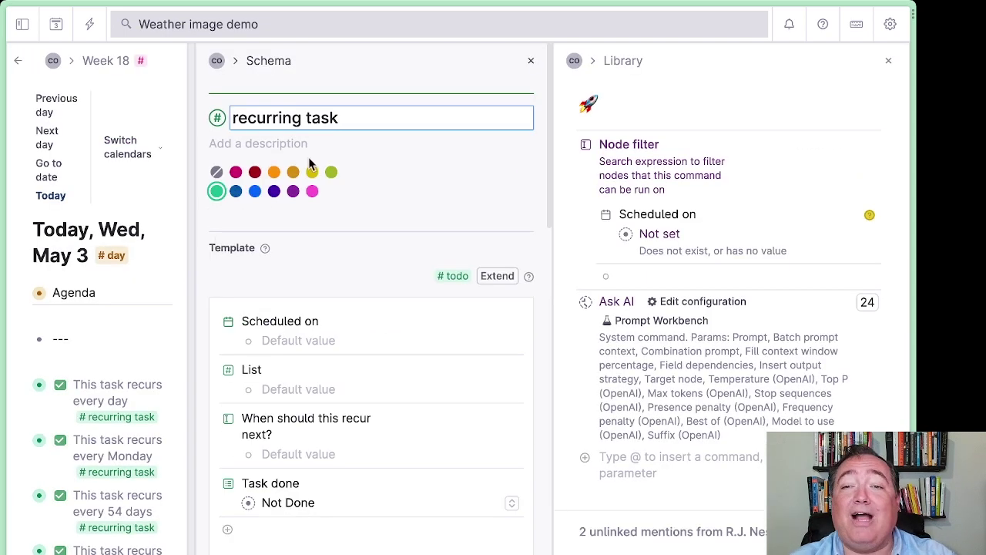
- Expand the advanced section of the #recurring task supertag configuration again
scroll(365, 294, down, 5)
scroll(358, 290, down, 10)
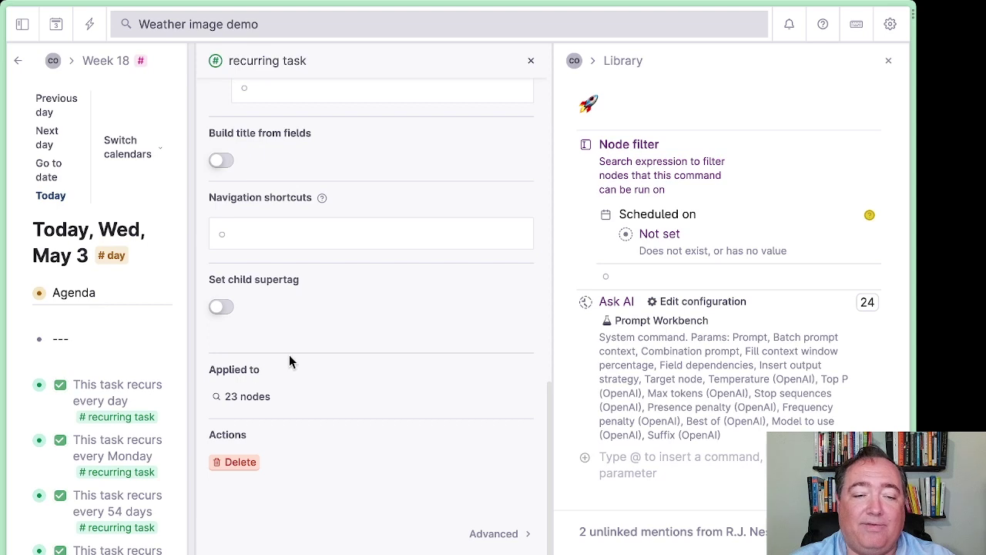
click(490, 534)
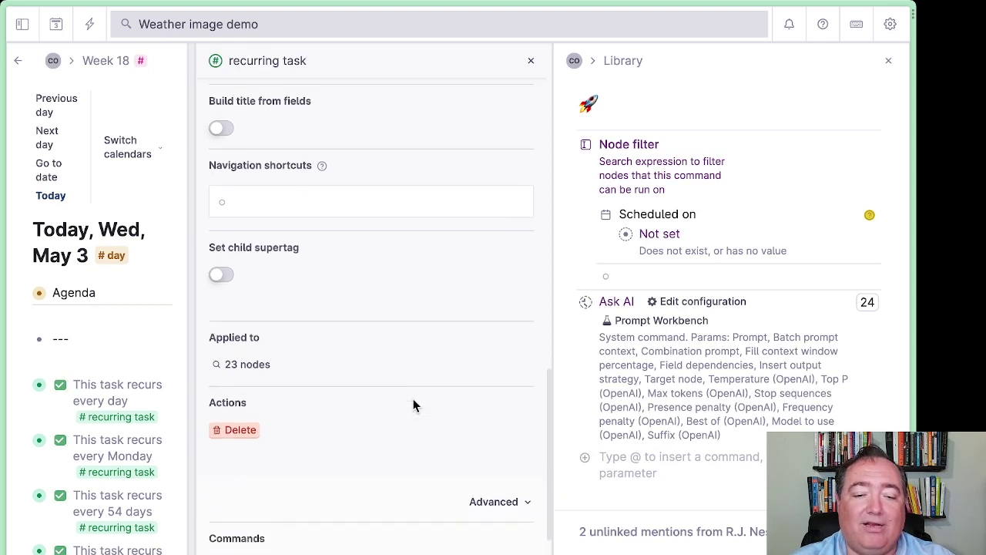
- Open the ✅➡️ command from the supertag's commands, close the 🚀 command, and widen the view beside today's page
scroll(412, 406, down, 2)
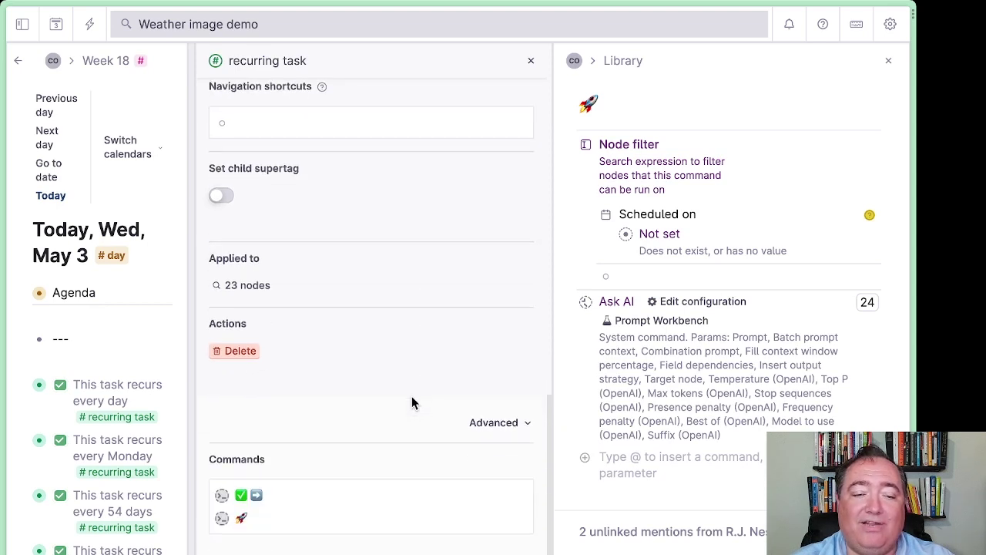
click(222, 496)
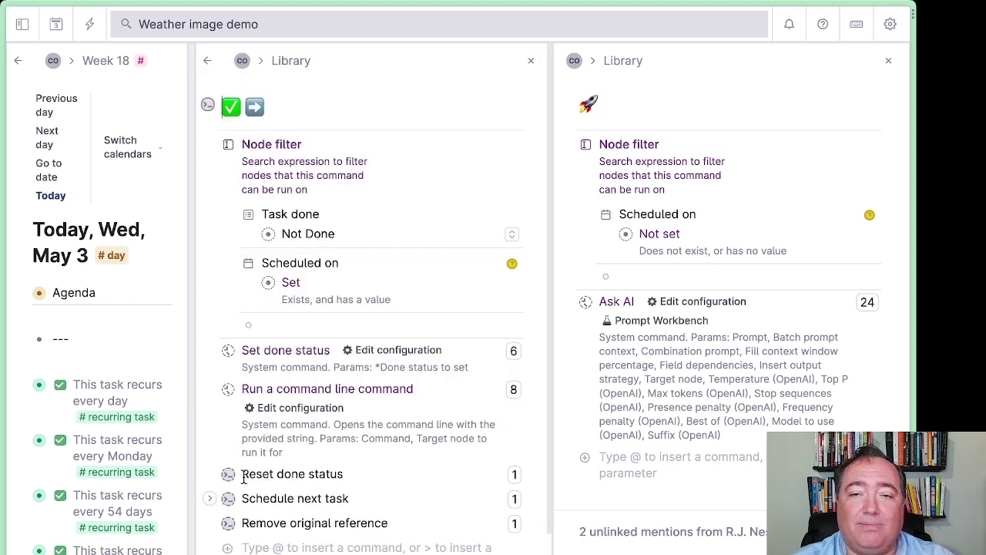
click(889, 63)
drag(550, 186, 420, 197)
key(ctrl+c)
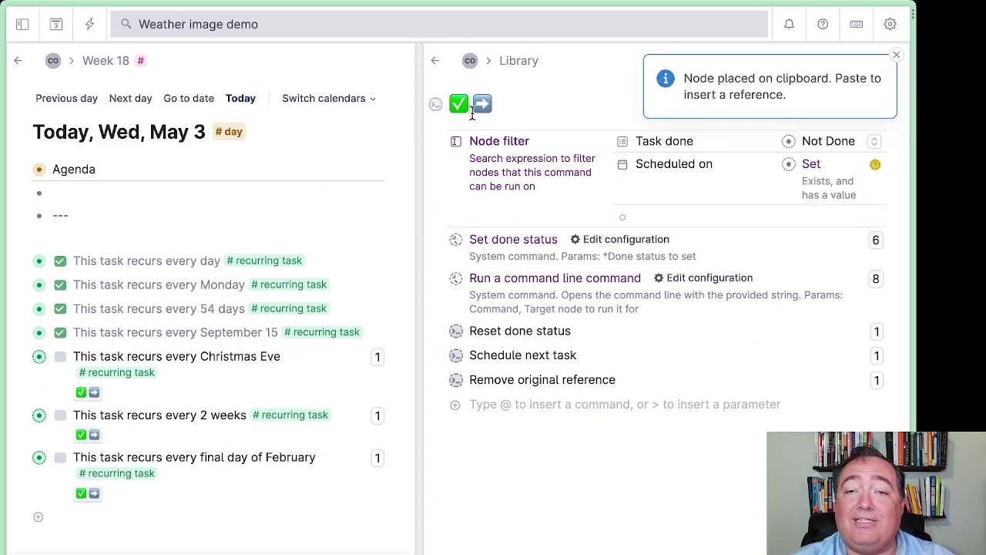
click(894, 56)
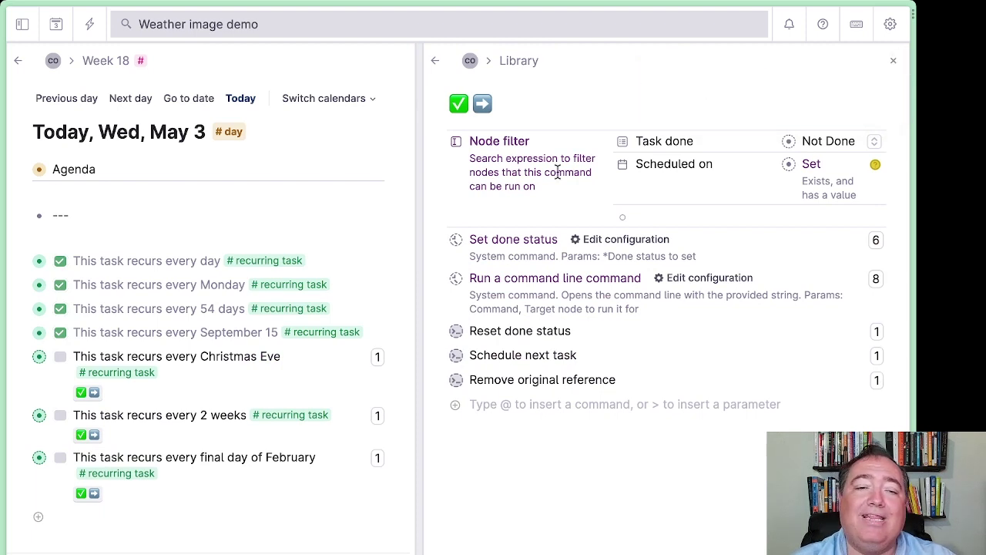
- Uncheck the "This task recurs every September 15" task and mark it done again
click(60, 333)
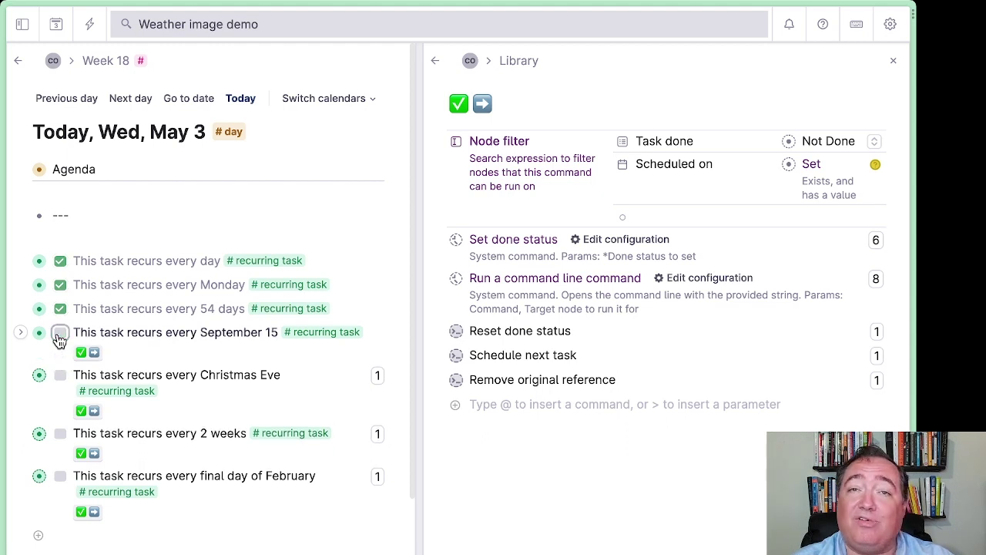
click(60, 334)
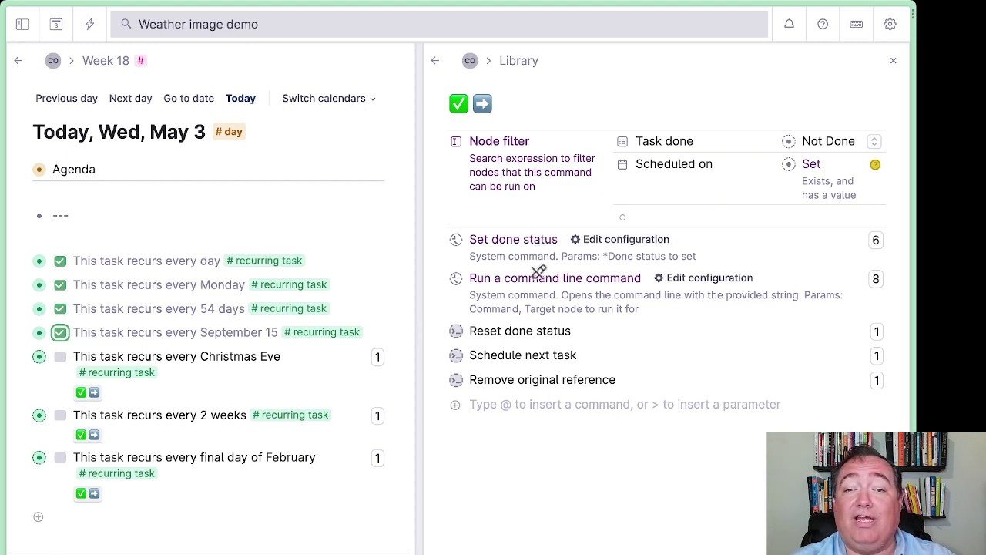
- Examine the configurations of the Set done status and Run a command line command steps in the ✅➡️ command, closing each again
click(599, 241)
click(605, 240)
click(739, 286)
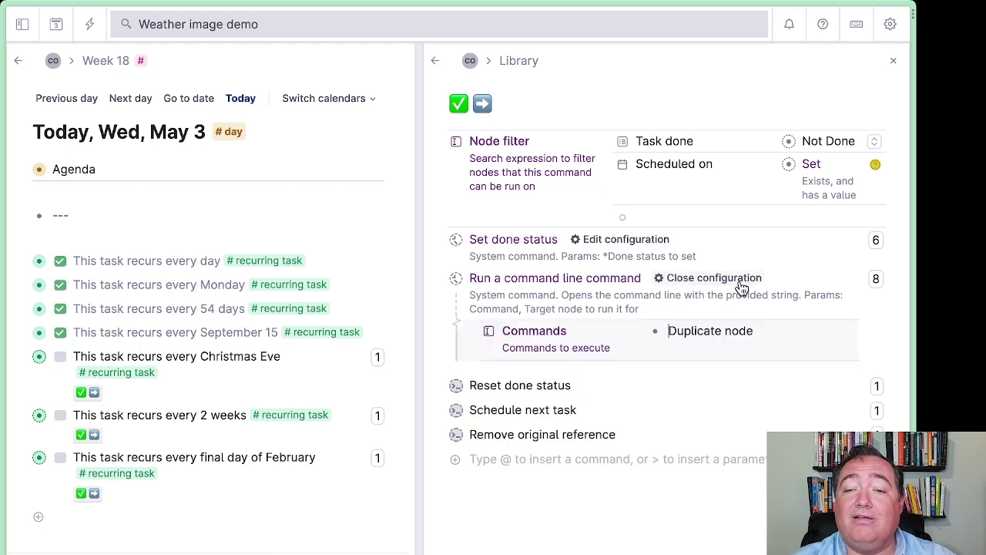
click(738, 283)
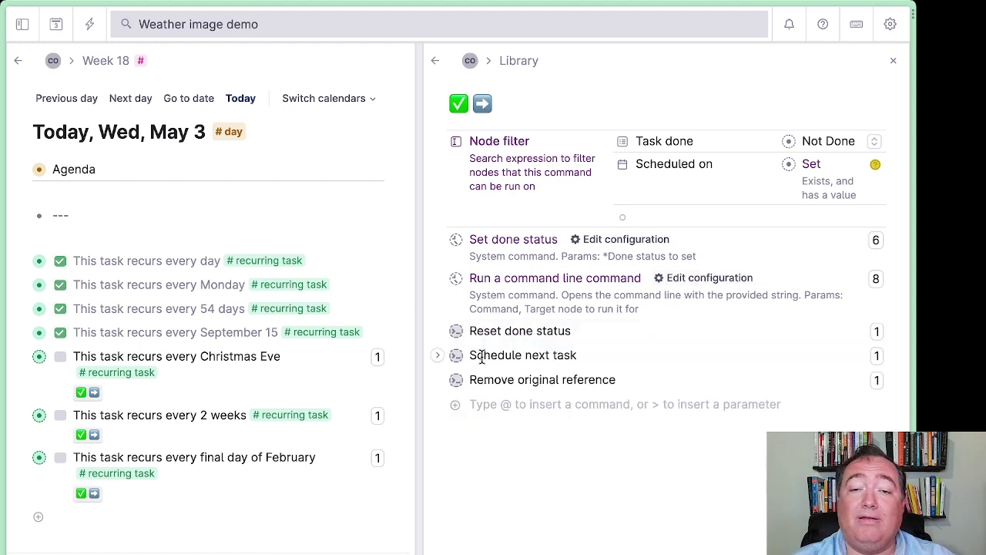
- Expand Reset done status to examine the command it contains, and collapse it again
click(439, 332)
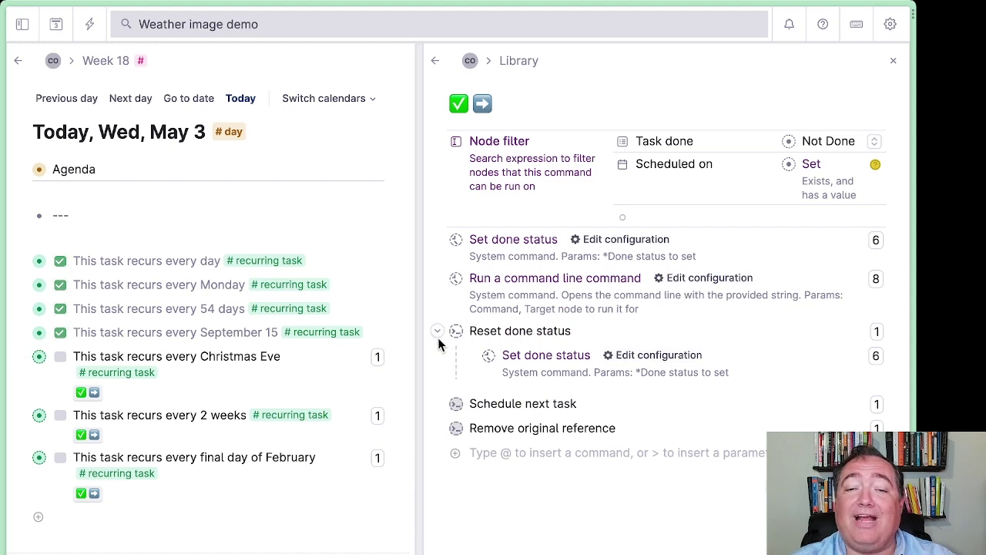
click(438, 333)
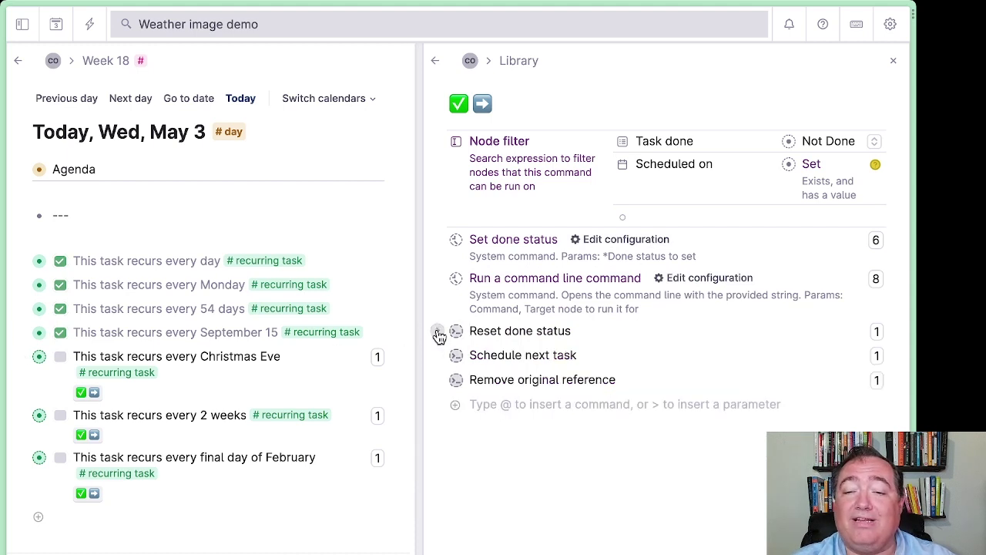
click(438, 335)
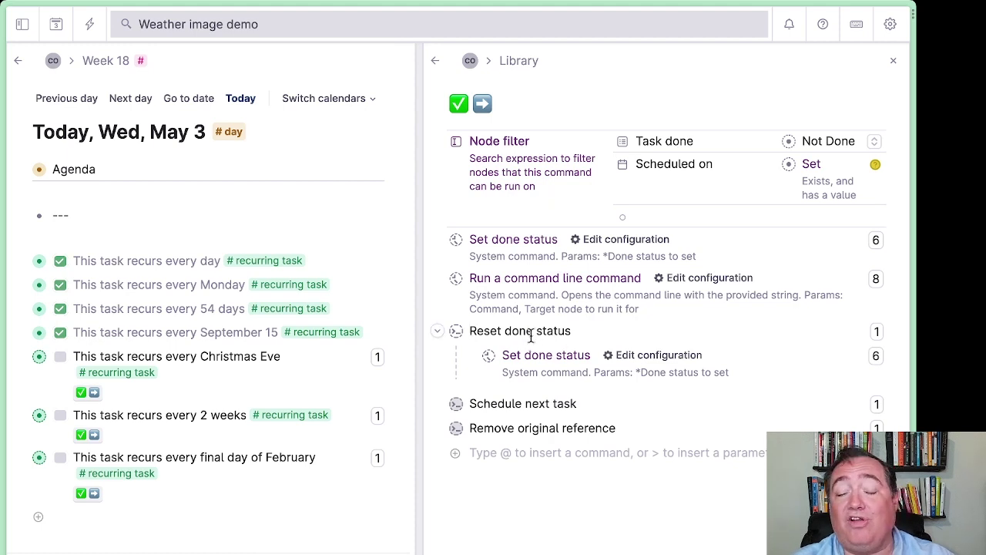
click(436, 337)
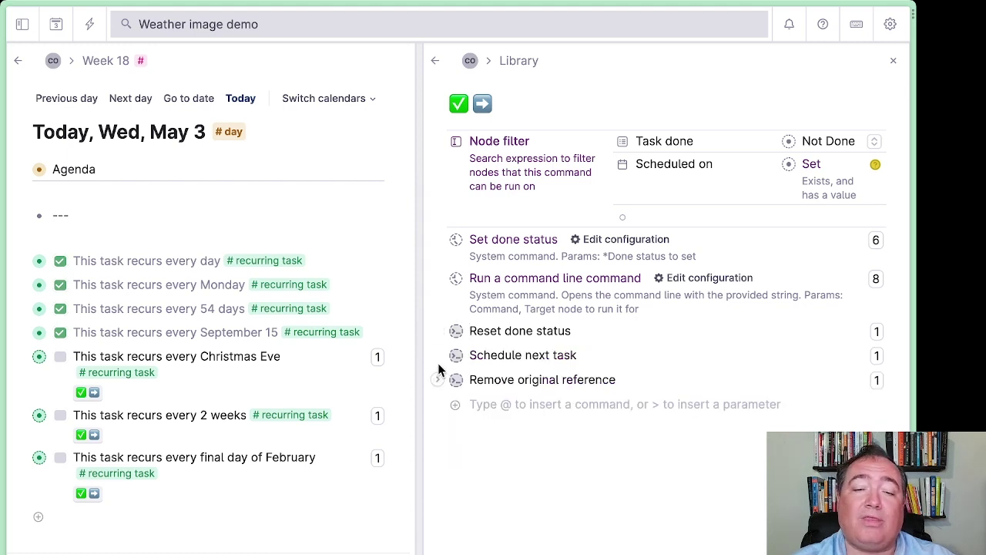
- Expand Schedule next task, examine its Ask AI prompt and the Set field values configuration, and collapse it again
click(437, 359)
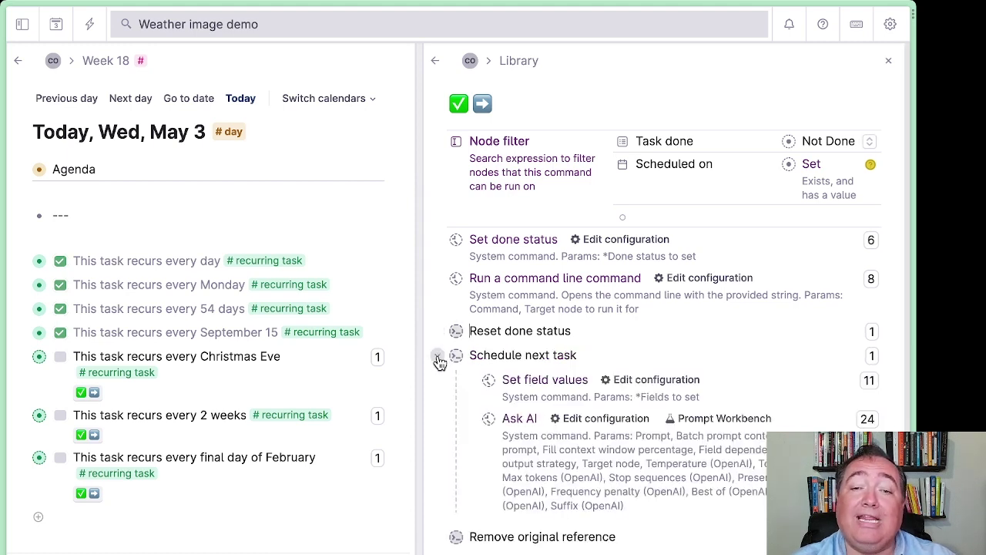
click(607, 418)
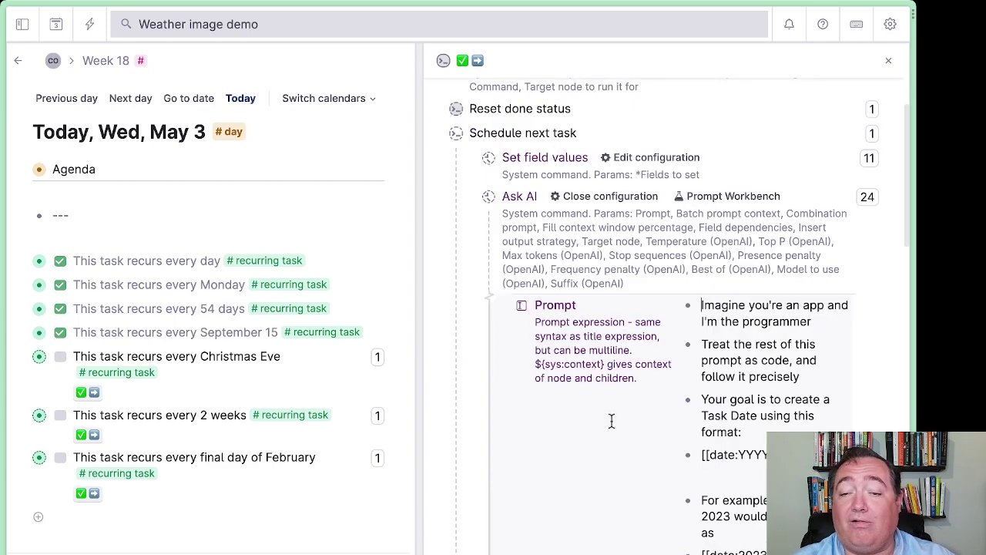
click(602, 198)
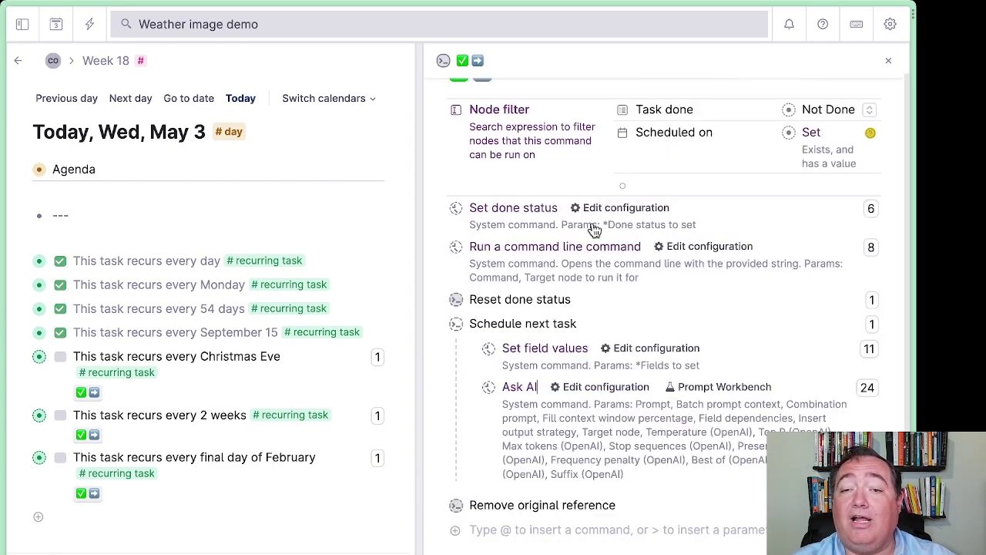
click(616, 352)
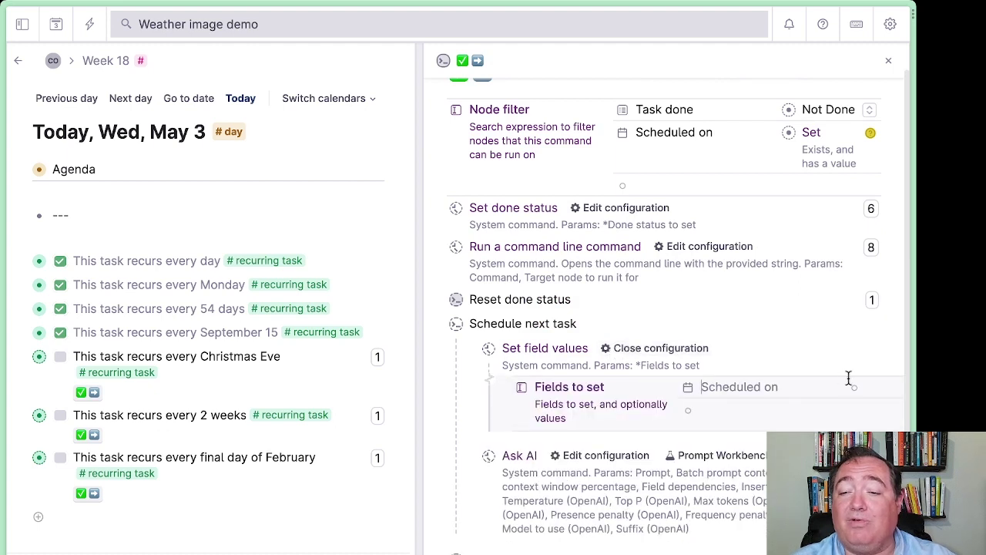
click(678, 349)
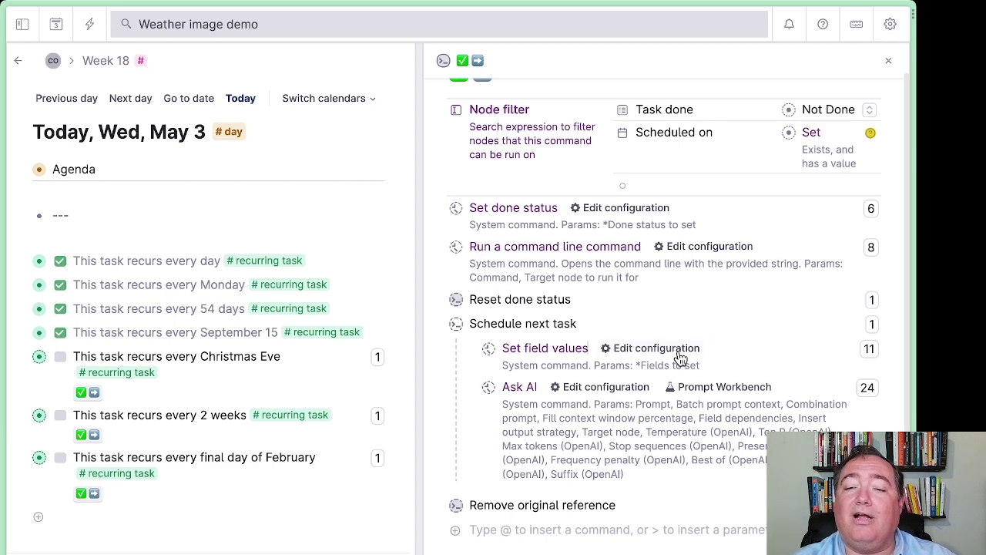
click(683, 351)
click(681, 350)
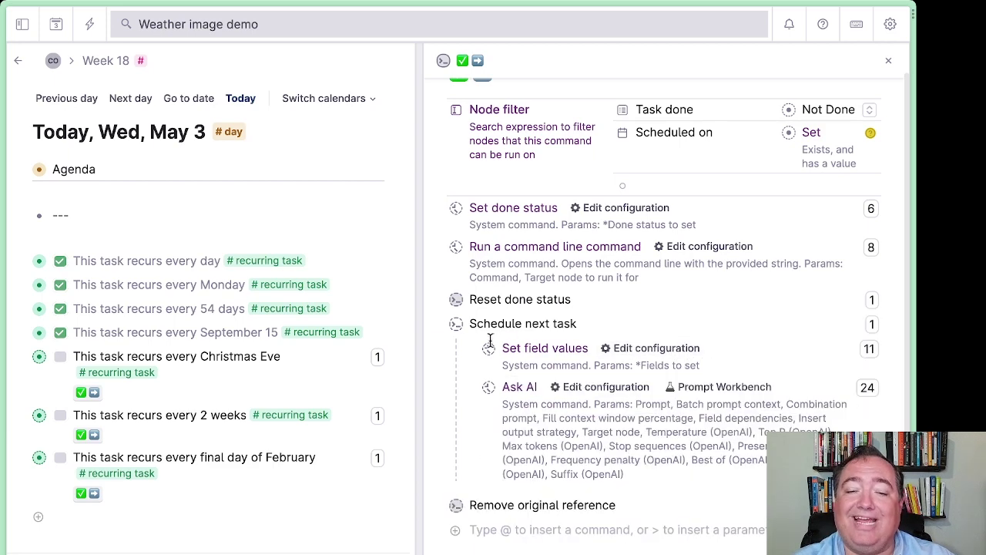
click(444, 327)
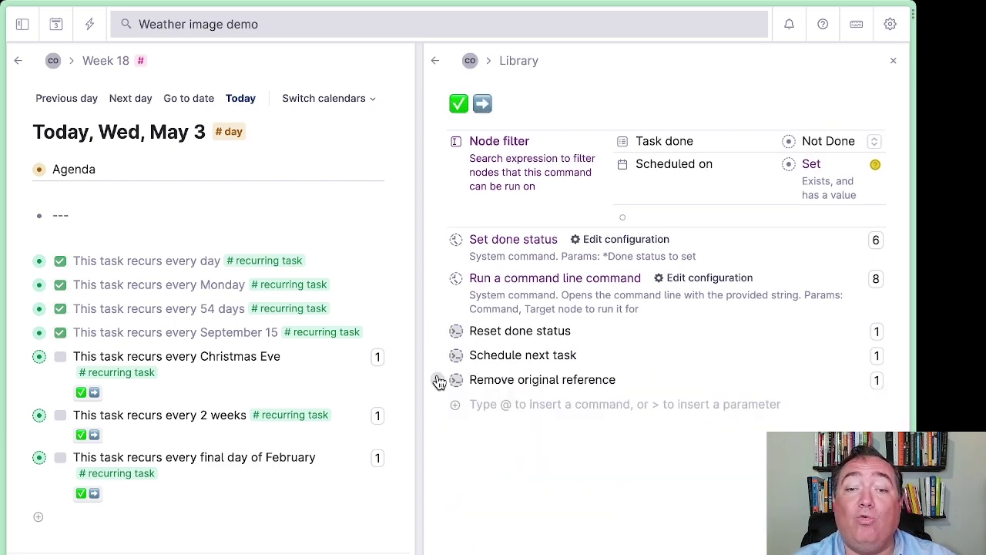
- Examine the command line commands configured in Remove original reference, and close the ✅➡️ command to show only today's page
click(438, 380)
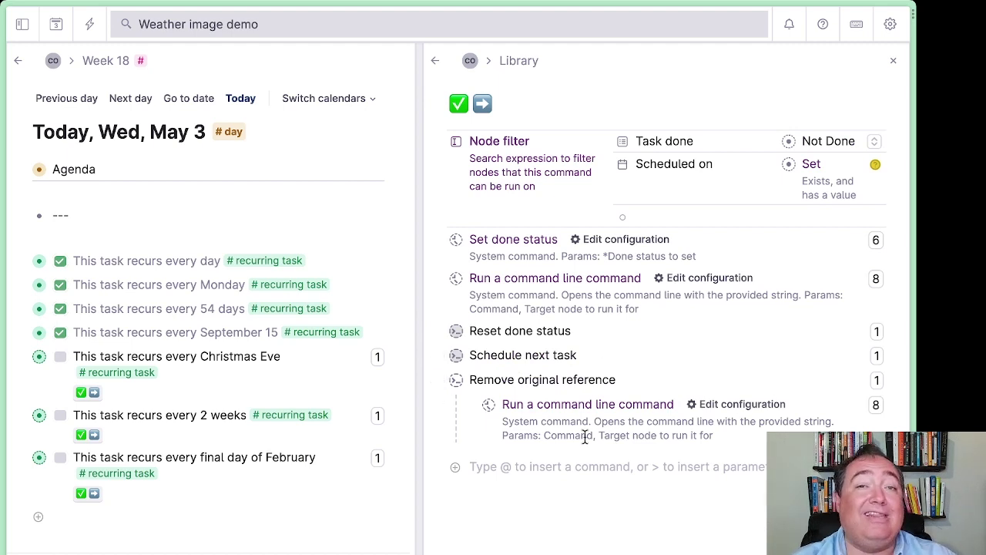
click(701, 404)
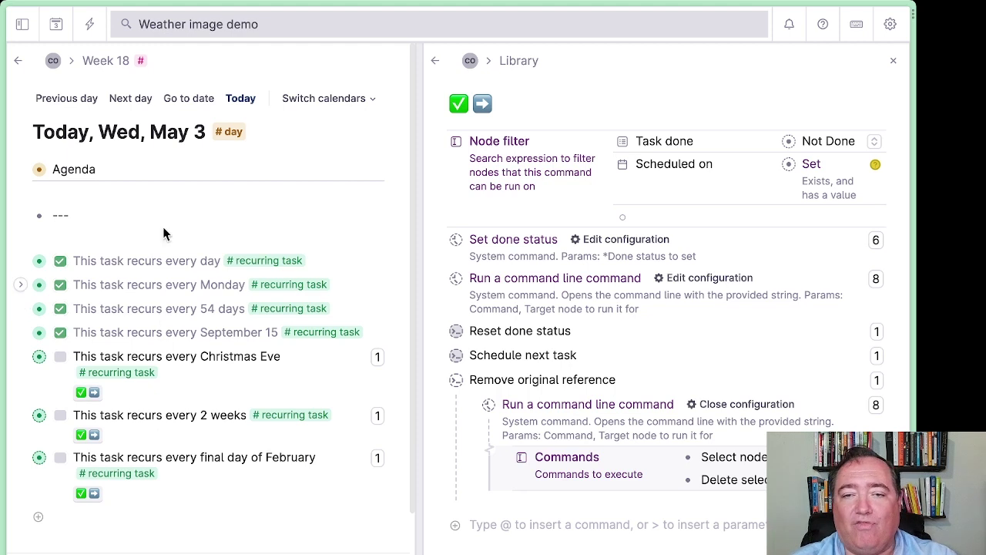
click(893, 62)
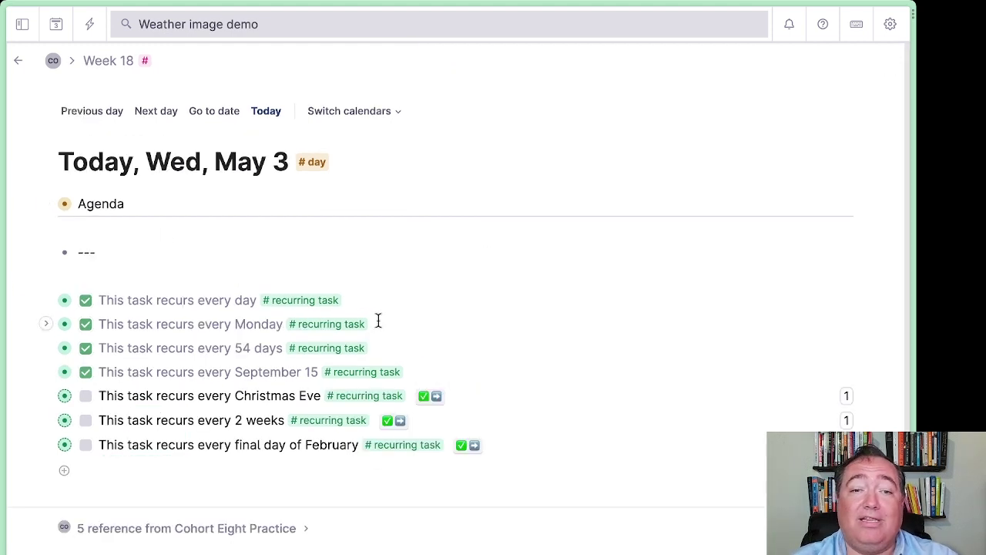
scroll(333, 370, down, 1)
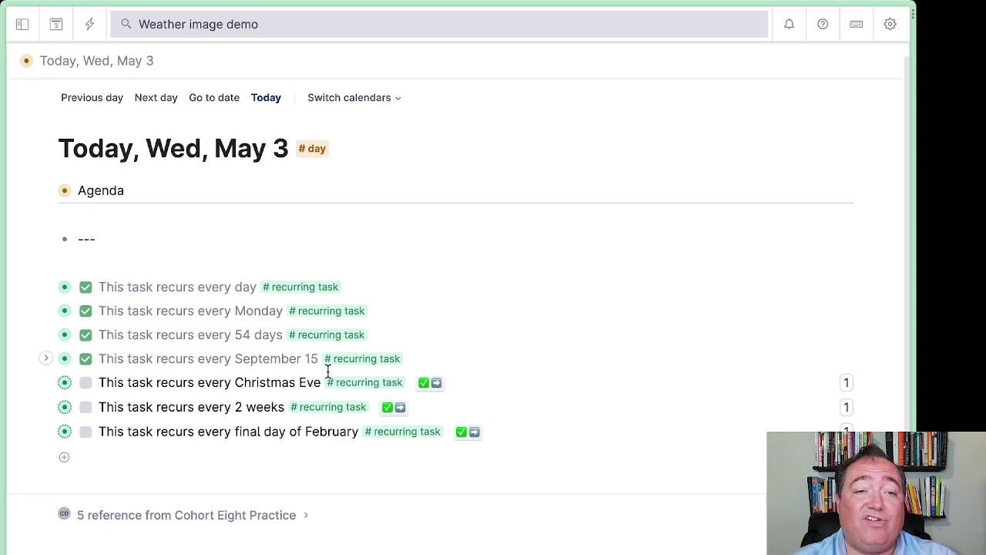
scroll(331, 372, up, 1)
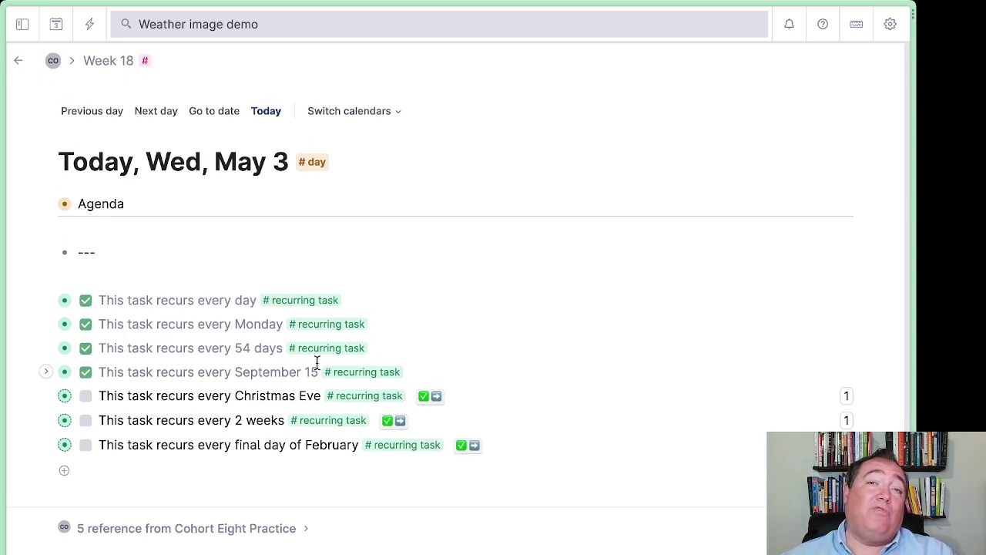